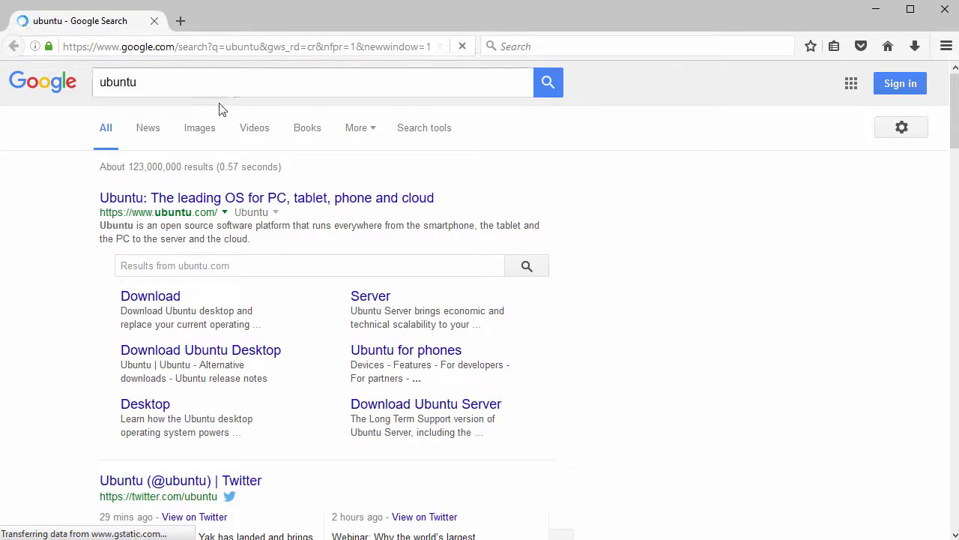
Open the official Ubuntu website from the search results and go to its Ubuntu Desktop download page
left_click_drag(96, 199, 439, 199)
left_click(323, 203)
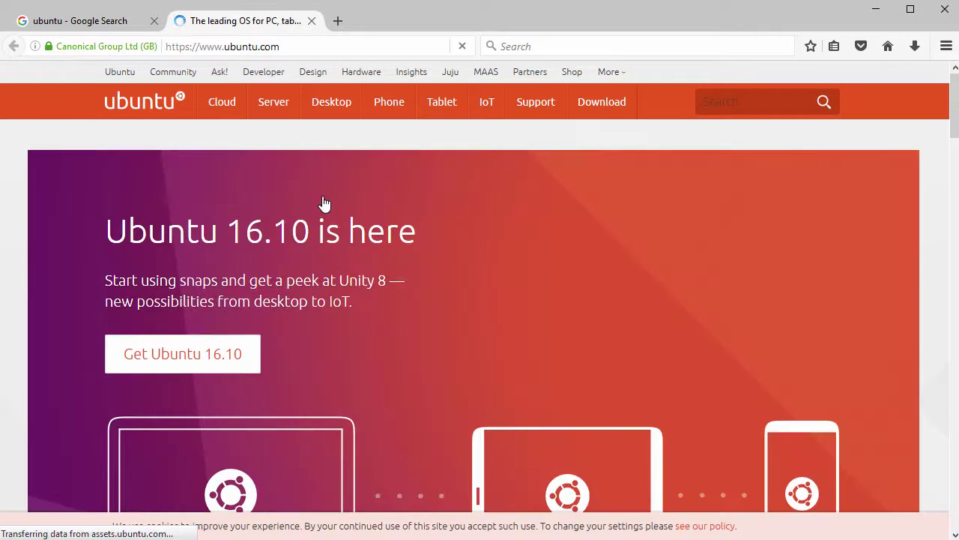
left_click_drag(106, 231, 420, 228)
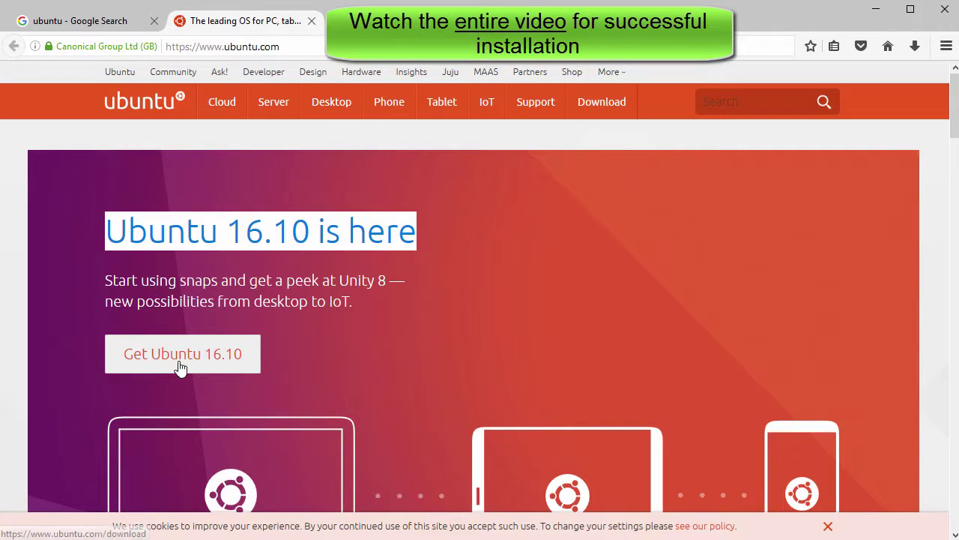
scroll(181, 367, "down", 5)
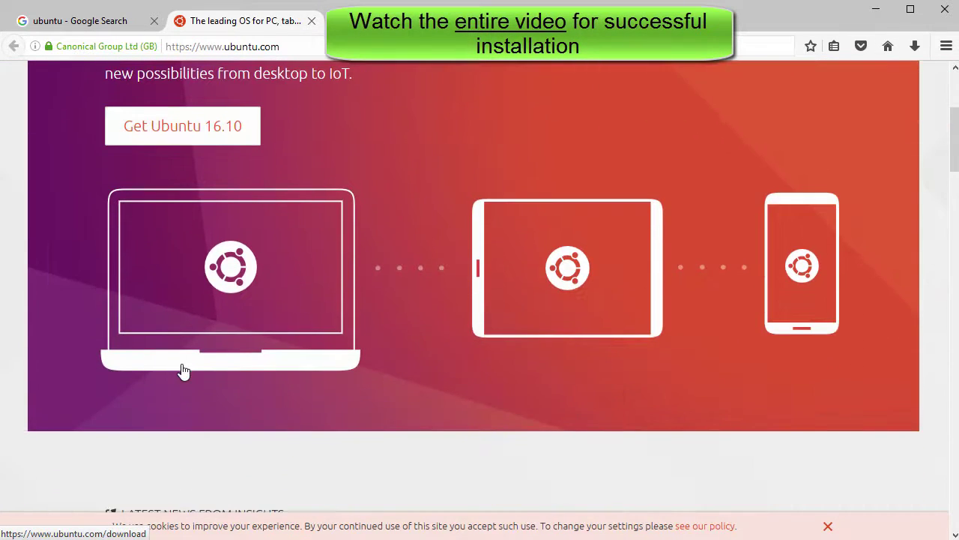
scroll(182, 368, "up", 5)
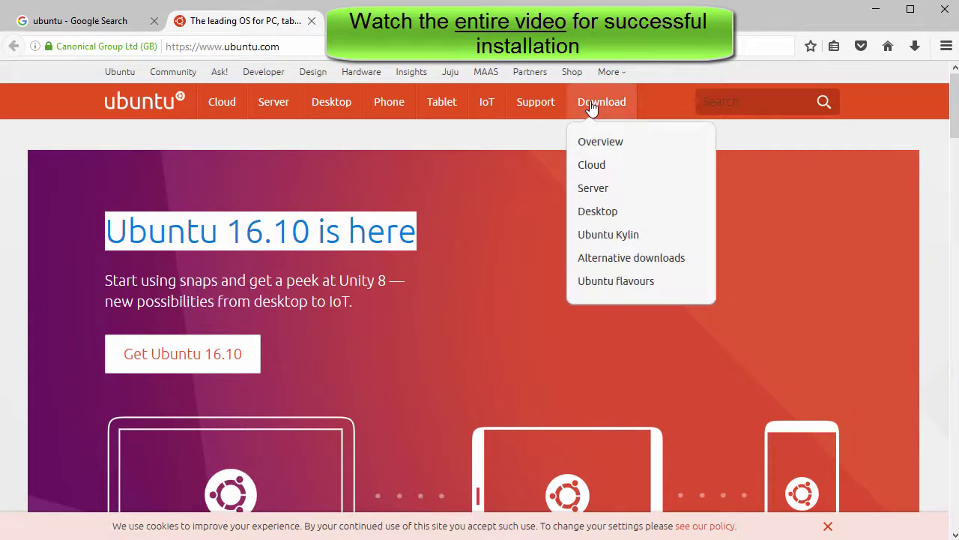
left_click(590, 107)
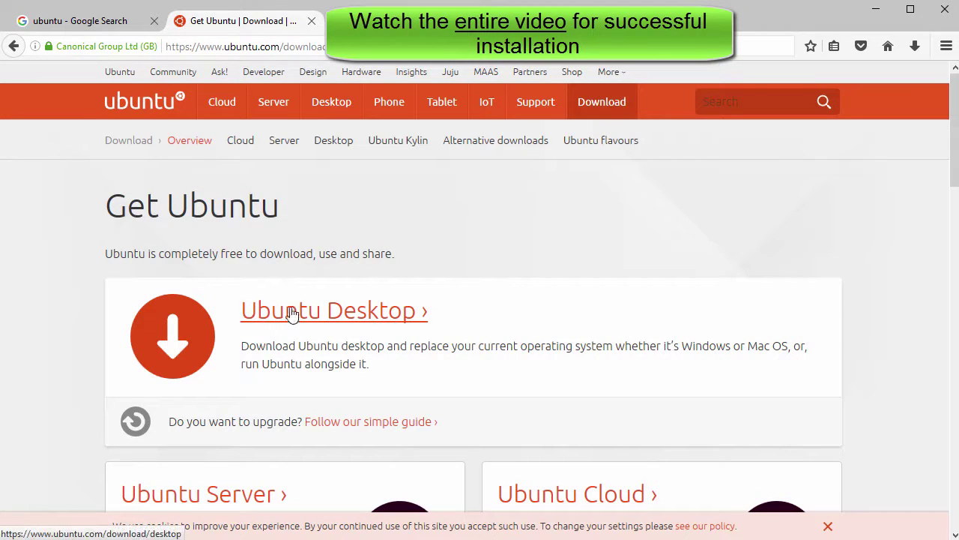
left_click(341, 315)
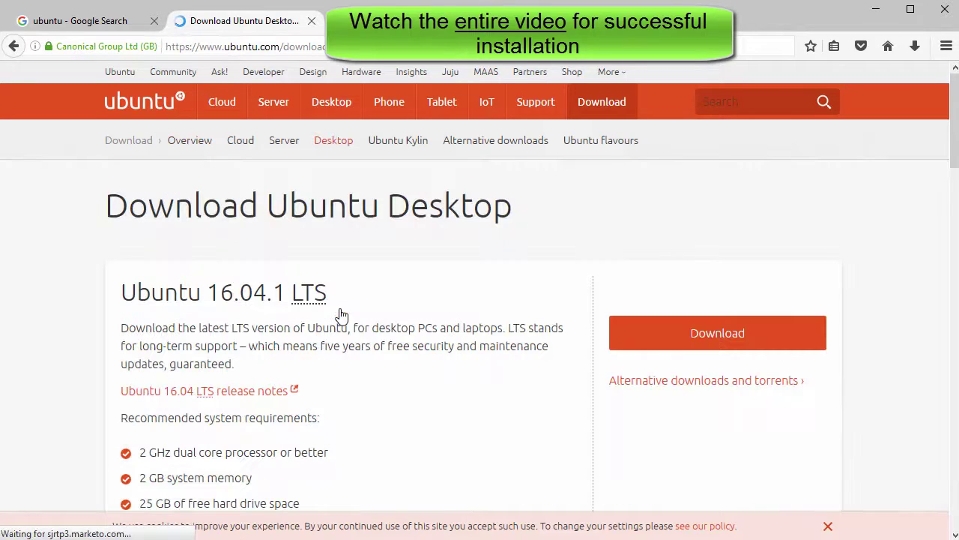
Request the Ubuntu 16.10 desktop download without contributing, and cancel saving the ISO file
scroll(341, 315, "down", 3)
scroll(341, 315, "down", 3)
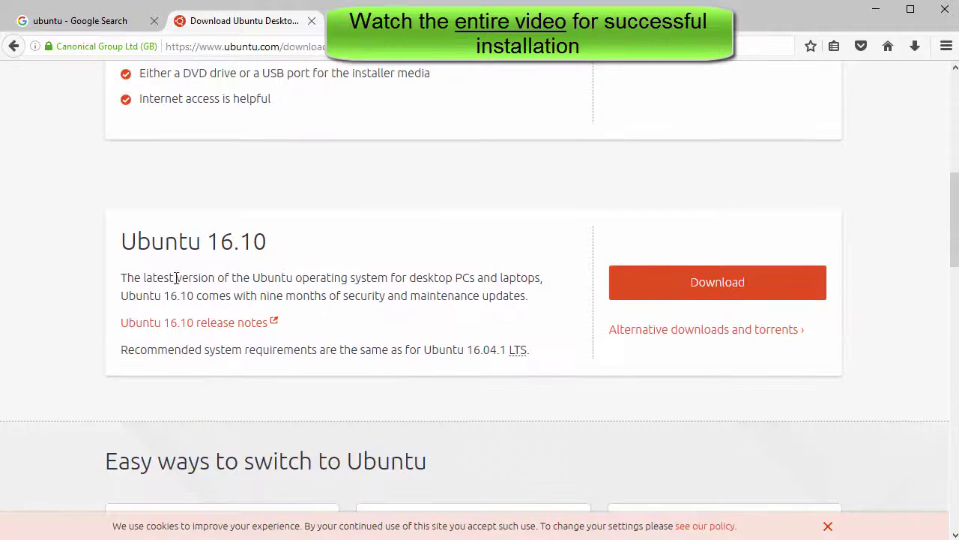
left_click_drag(121, 240, 288, 254)
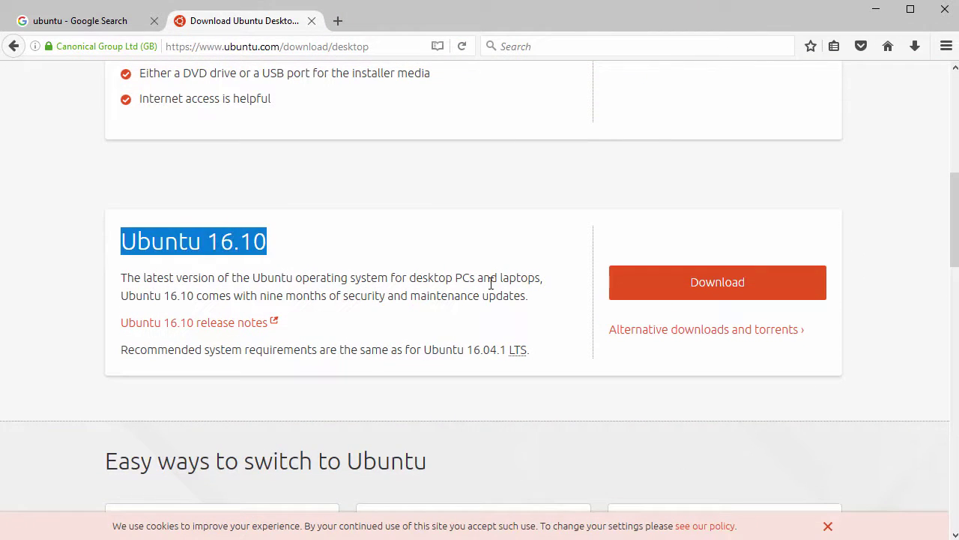
left_click(703, 282)
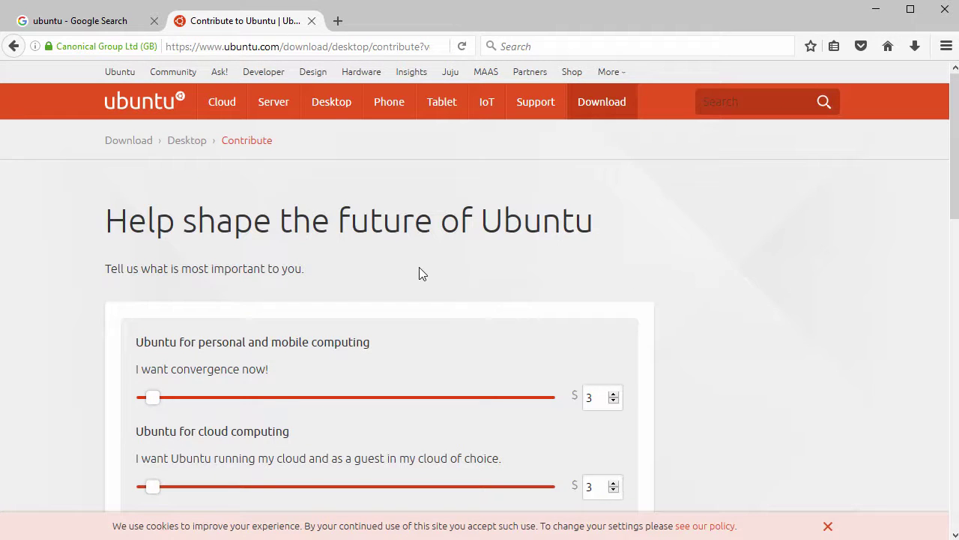
scroll(419, 267, "down", 10)
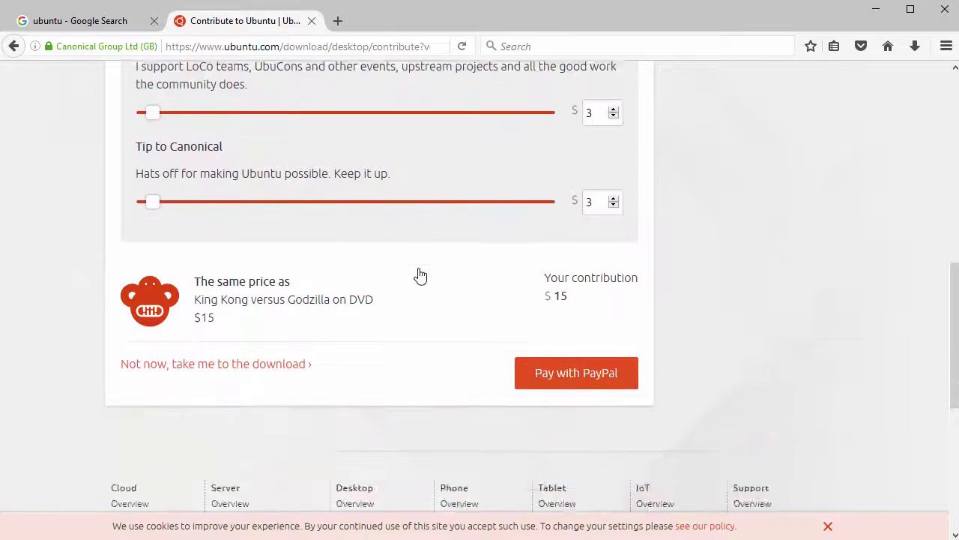
scroll(419, 275, "down", 3)
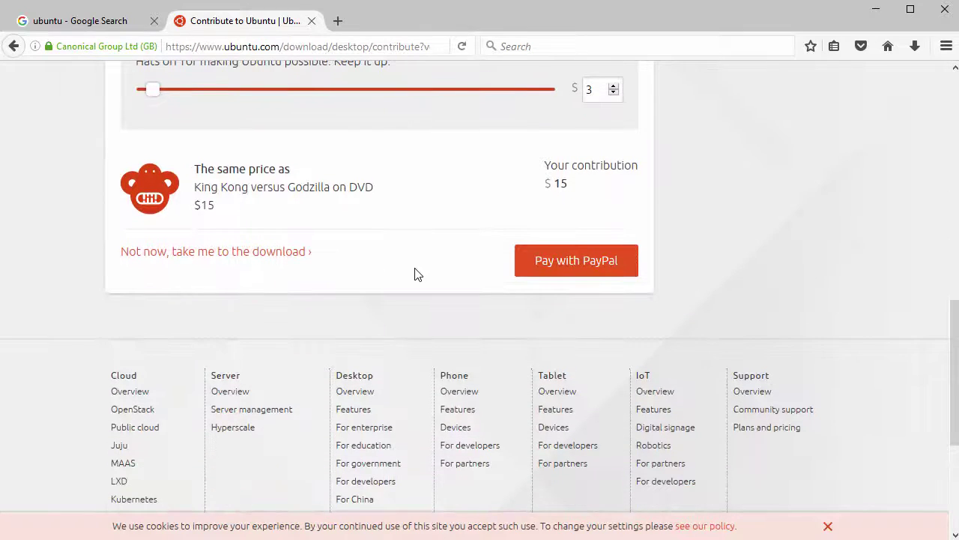
left_click(183, 255)
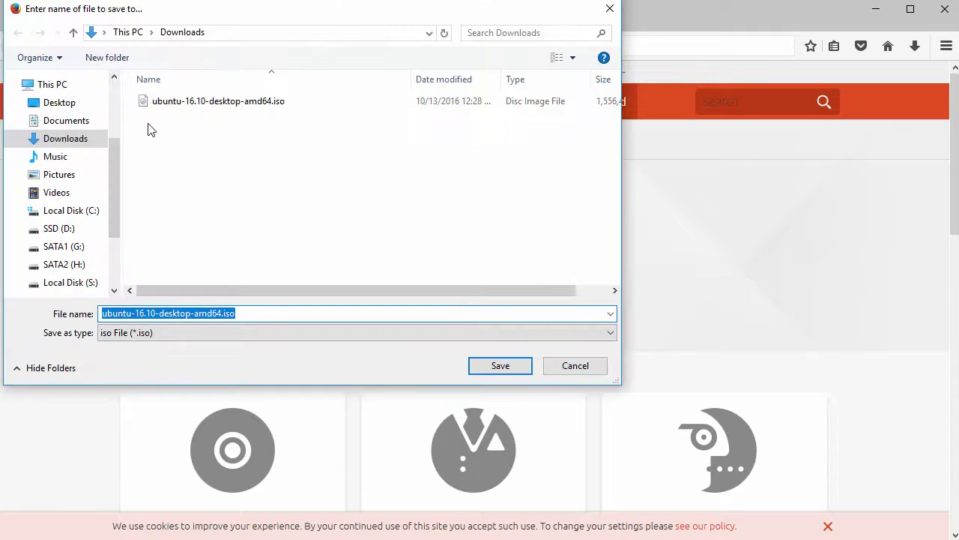
left_click(585, 367)
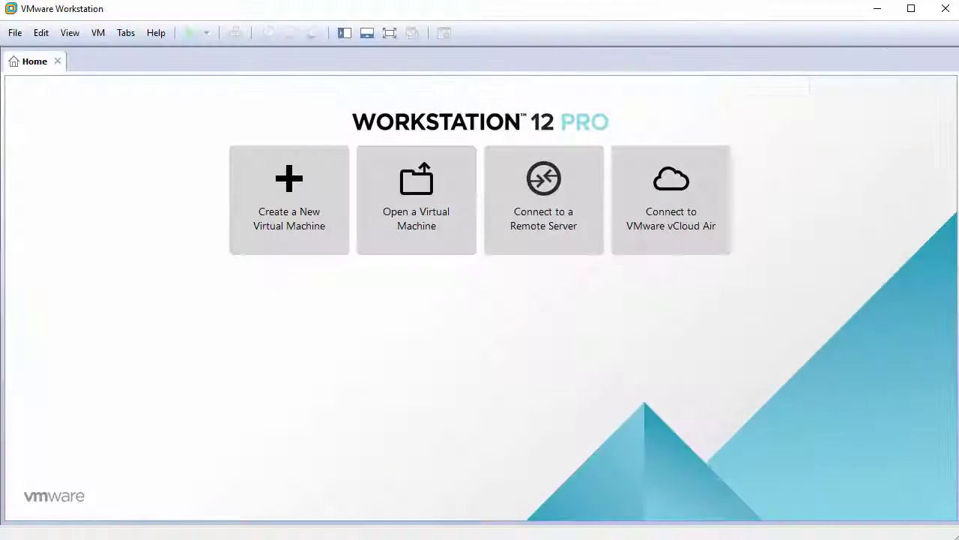
In VMware Workstation, start a new virtual machine with the Typical configuration, choosing to install the operating system later
left_click(296, 206)
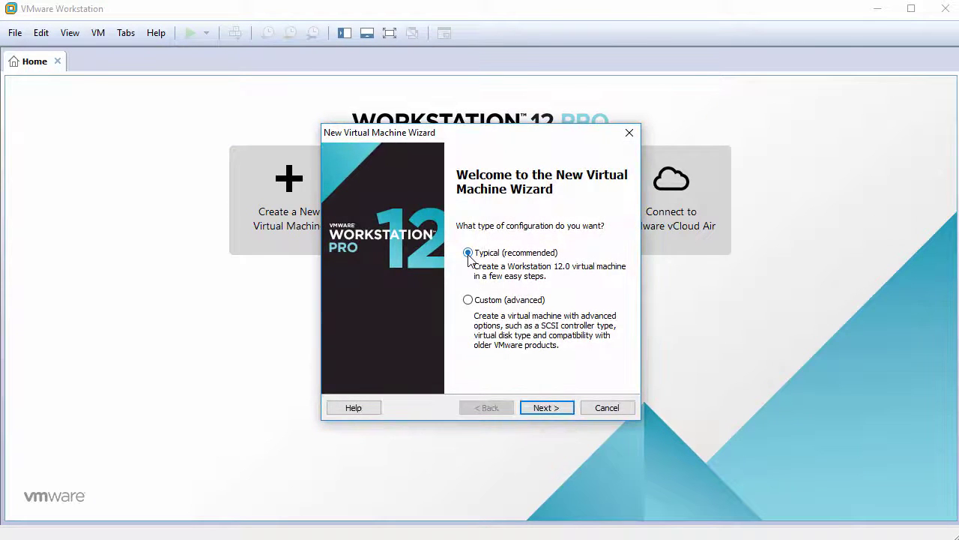
left_click(548, 405)
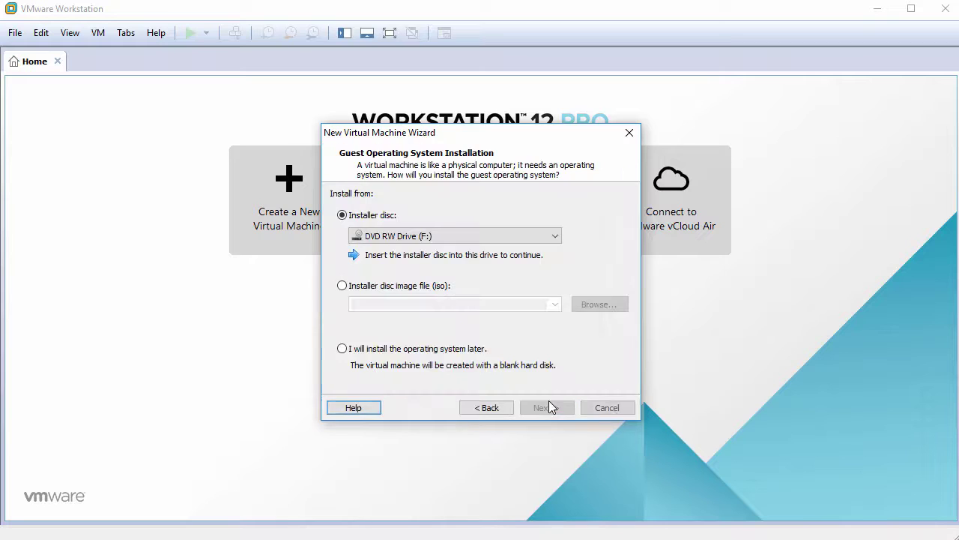
left_click(424, 351)
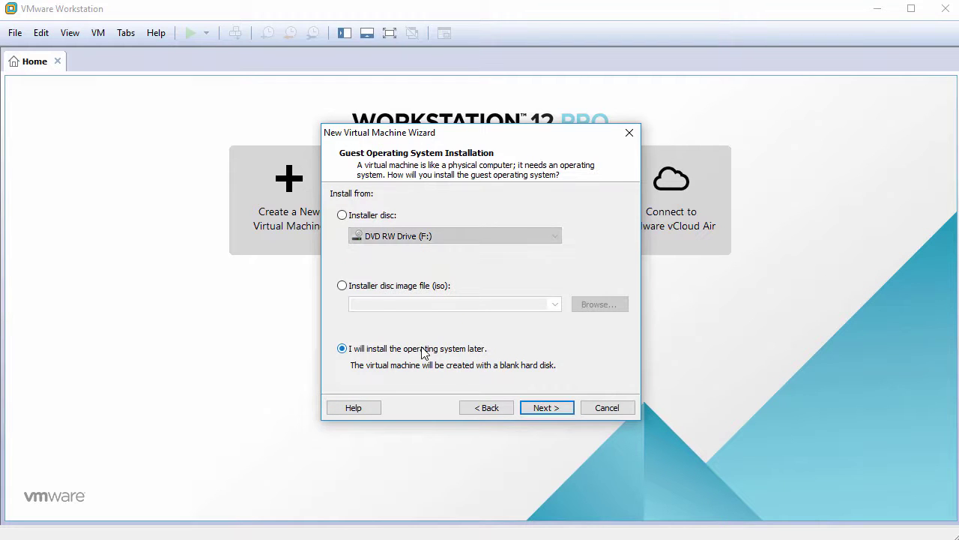
left_click(550, 409)
Set the guest operating system to Linux with the version Ubuntu 64-bit
left_click(356, 227)
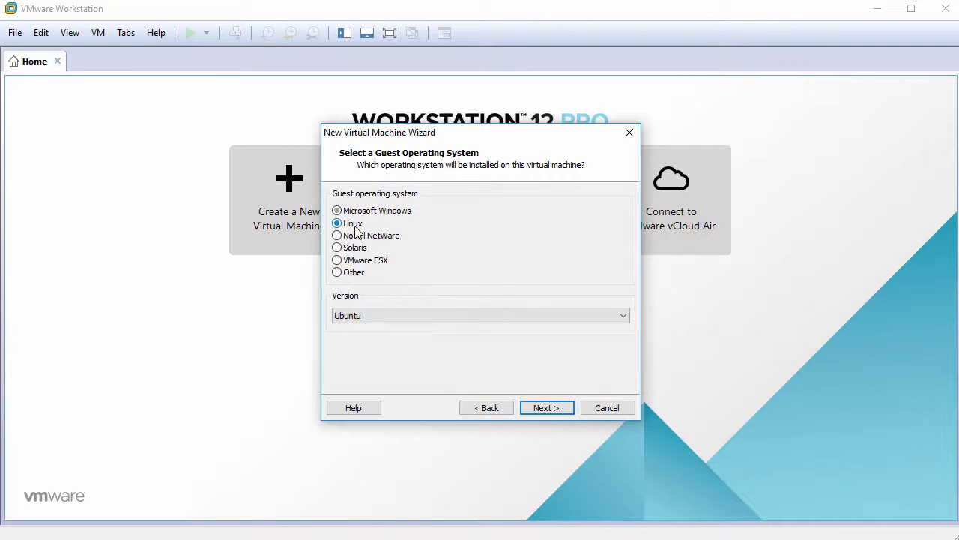
left_click(369, 315)
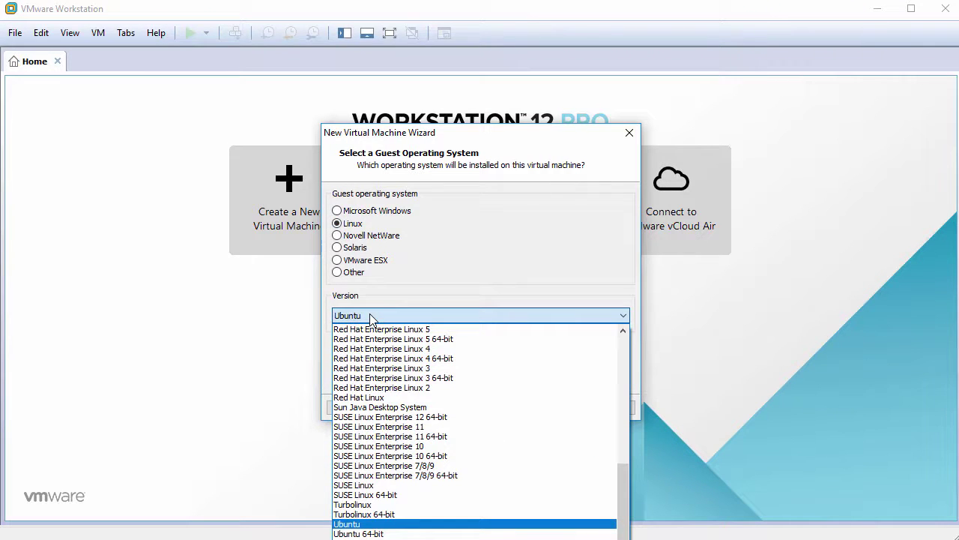
left_click(378, 533)
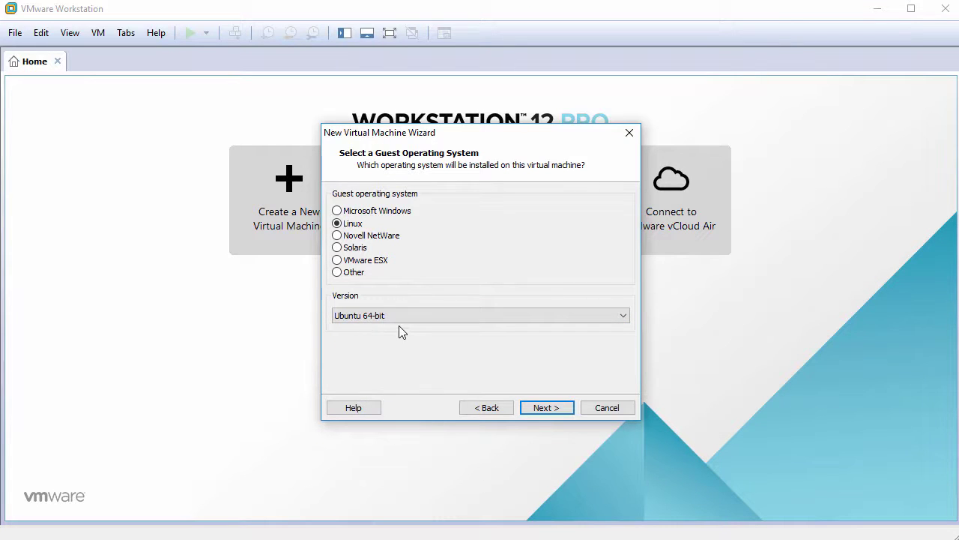
left_click(541, 407)
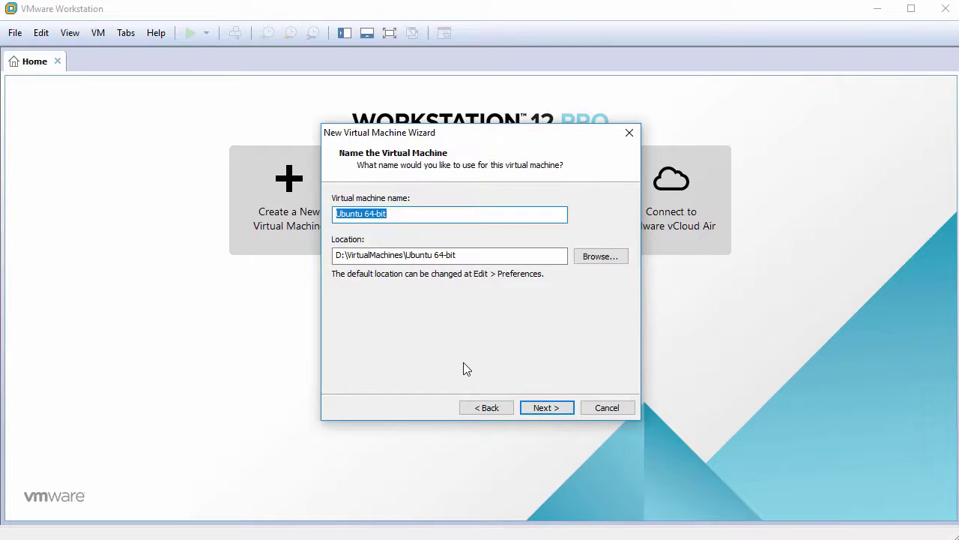
Name the virtual machine Ubuntu16.10 and give it a 60 GB virtual disk stored as a single file
type("Ub")
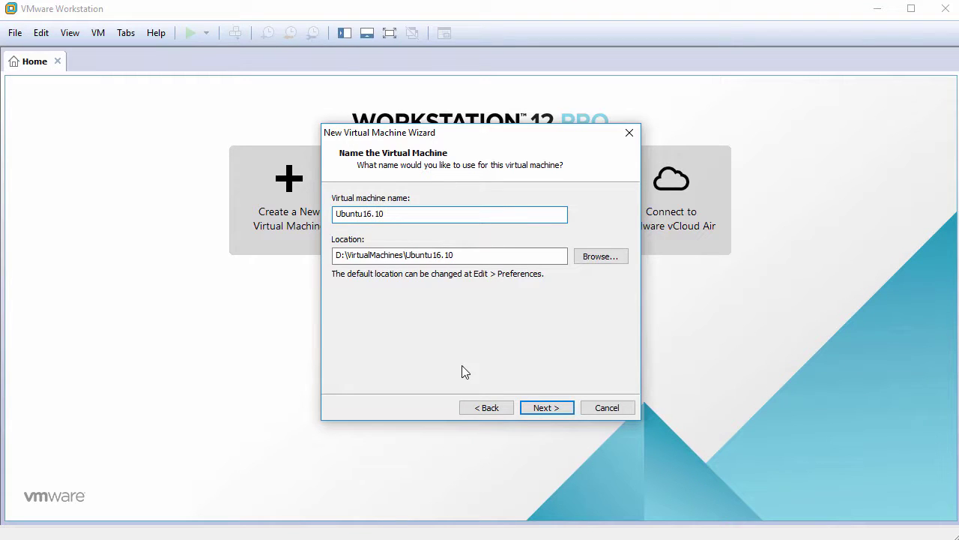
left_click(546, 409)
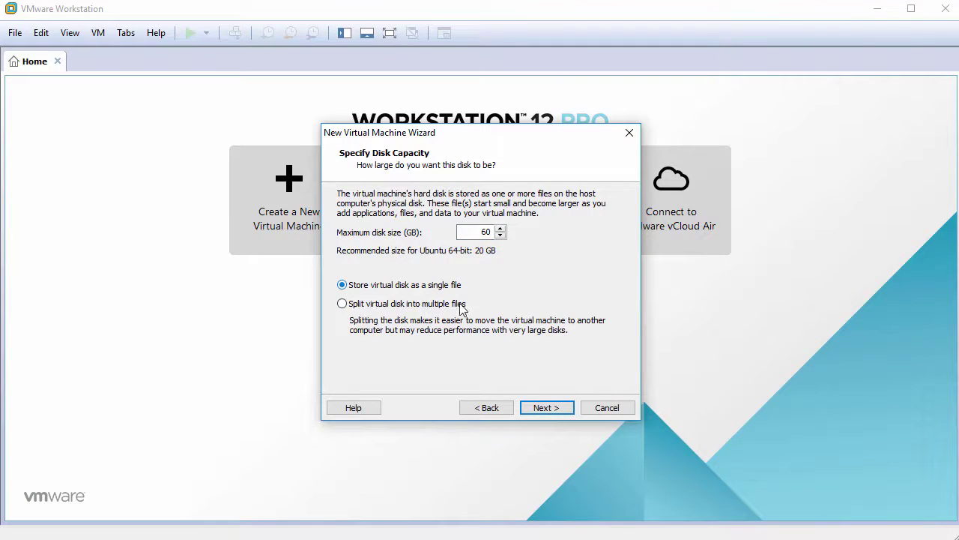
left_click(544, 408)
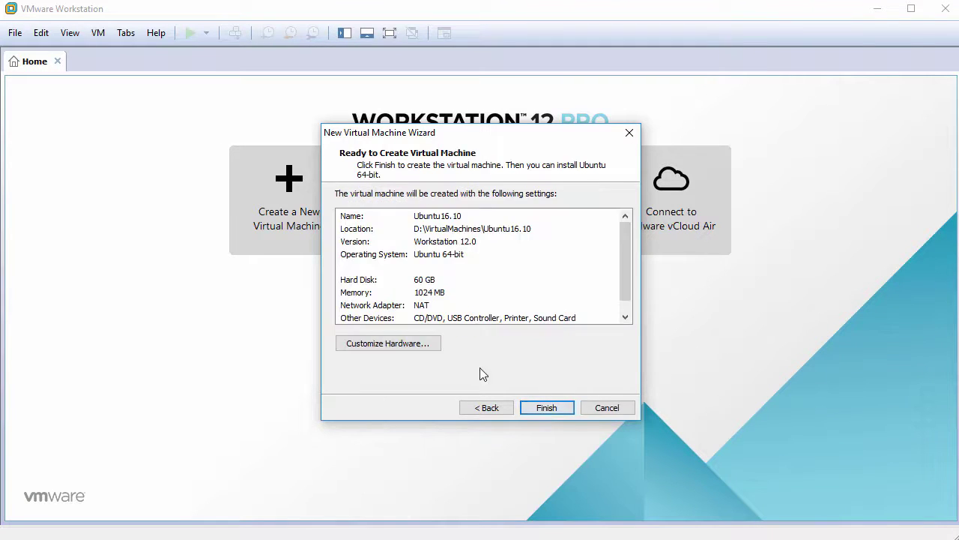
Customize the hardware so the CD/DVD drive uses the ISO image ubuntu-16.10-desktop-amd64.iso from Downloads
left_click(399, 346)
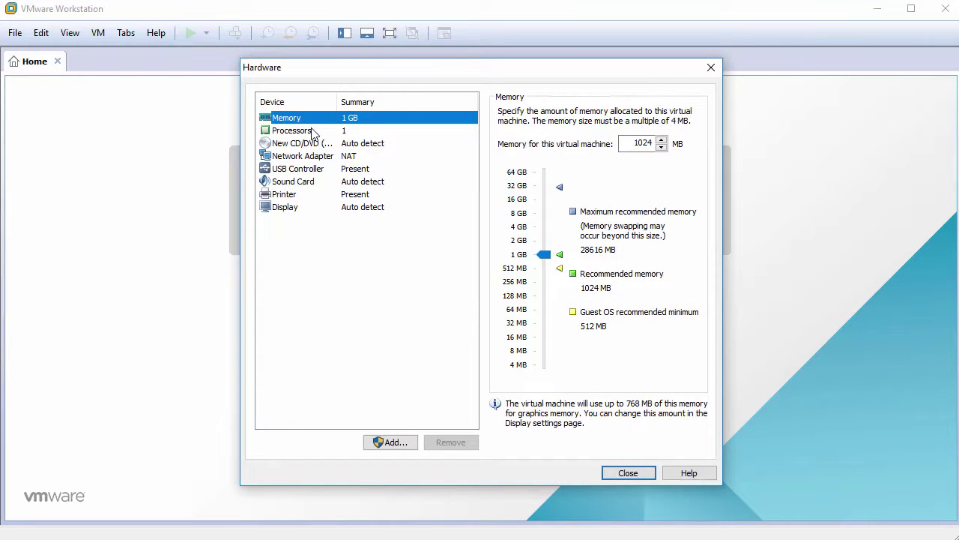
left_click(314, 135)
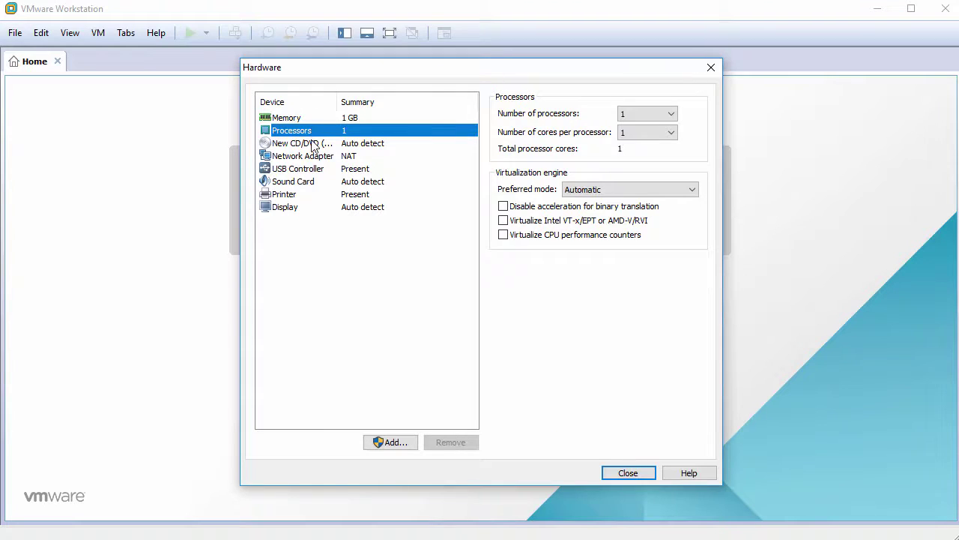
left_click(314, 144)
left_click(505, 203)
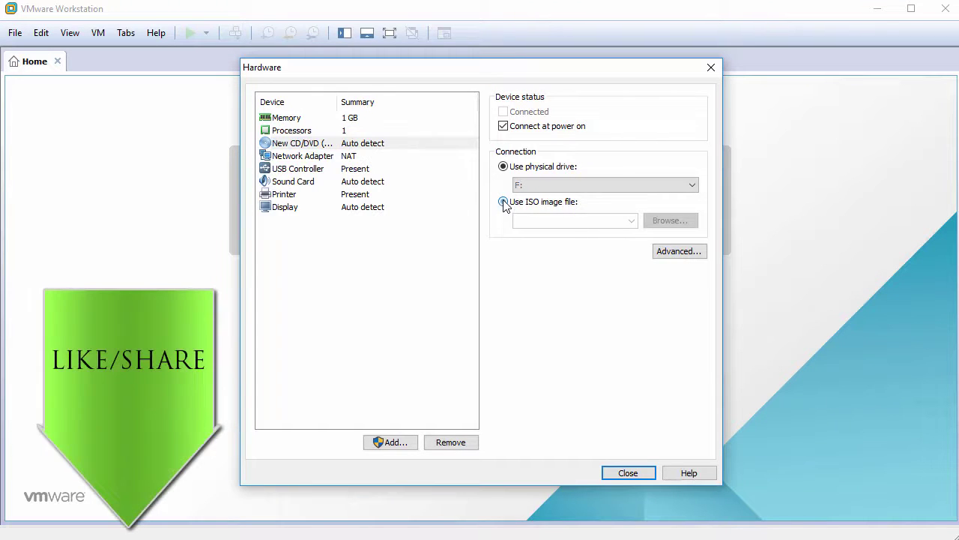
left_click(669, 223)
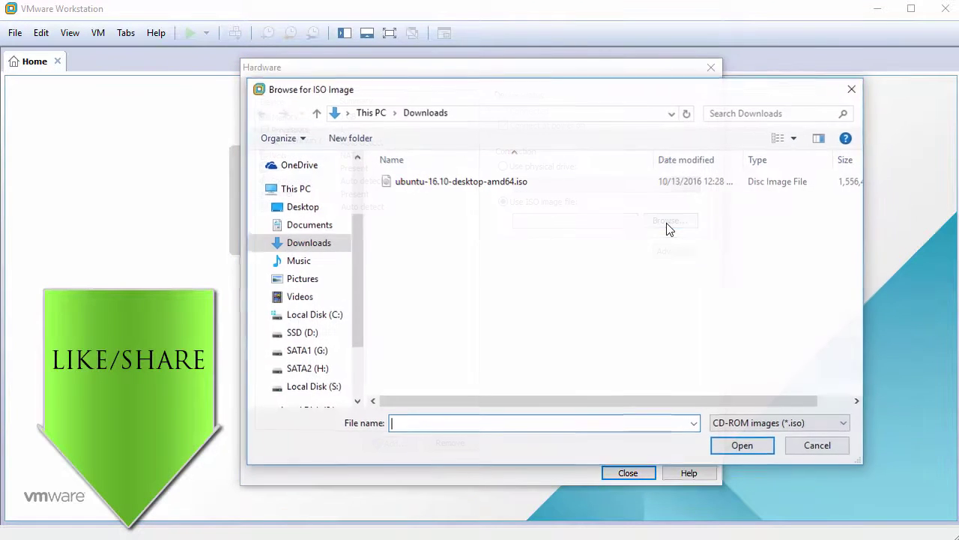
left_click(486, 188)
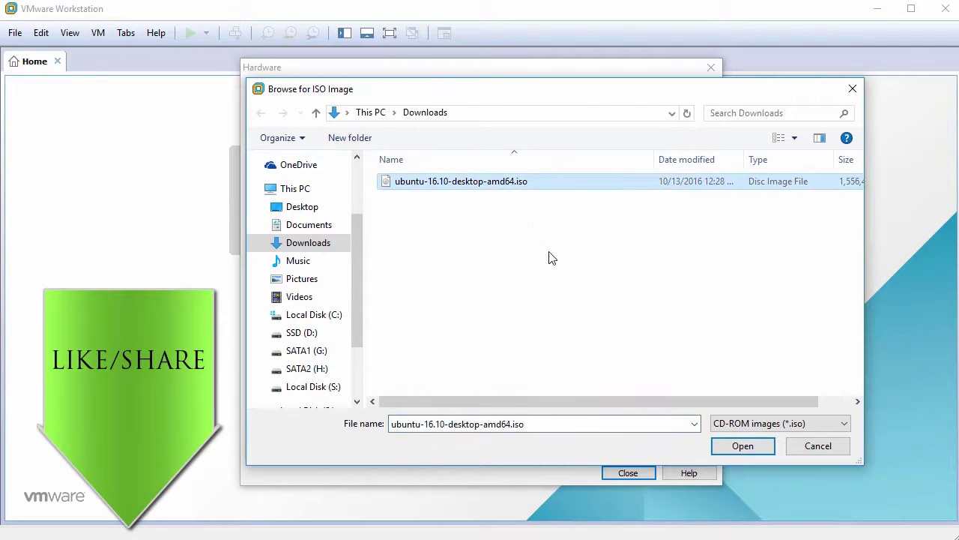
left_click(739, 443)
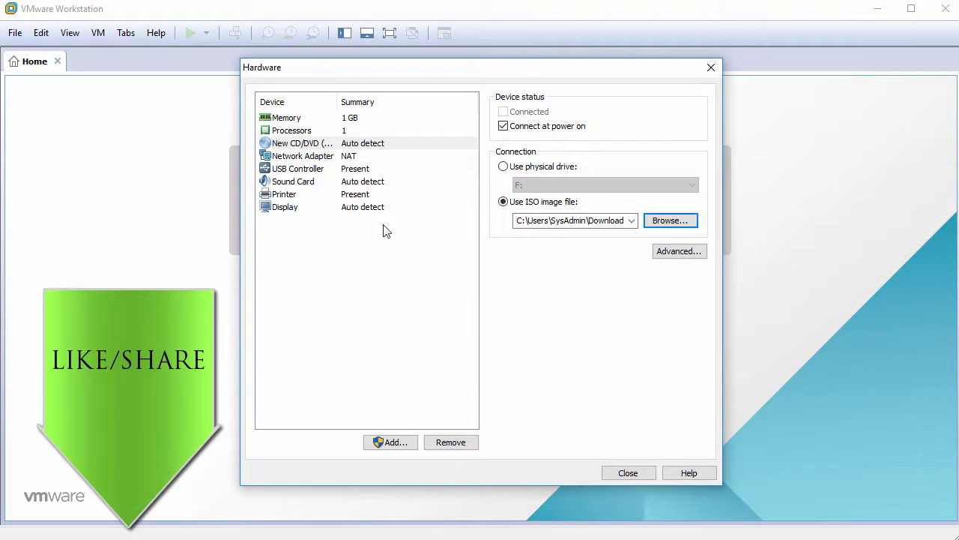
Remove the USB controller, sound card and printer from the virtual machine's hardware
left_click(307, 170)
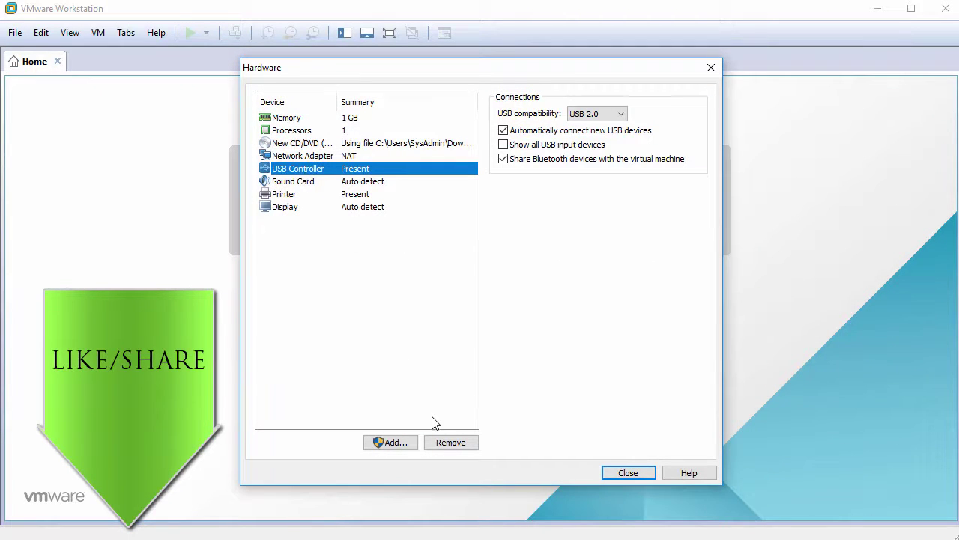
left_click(447, 442)
left_click(447, 442)
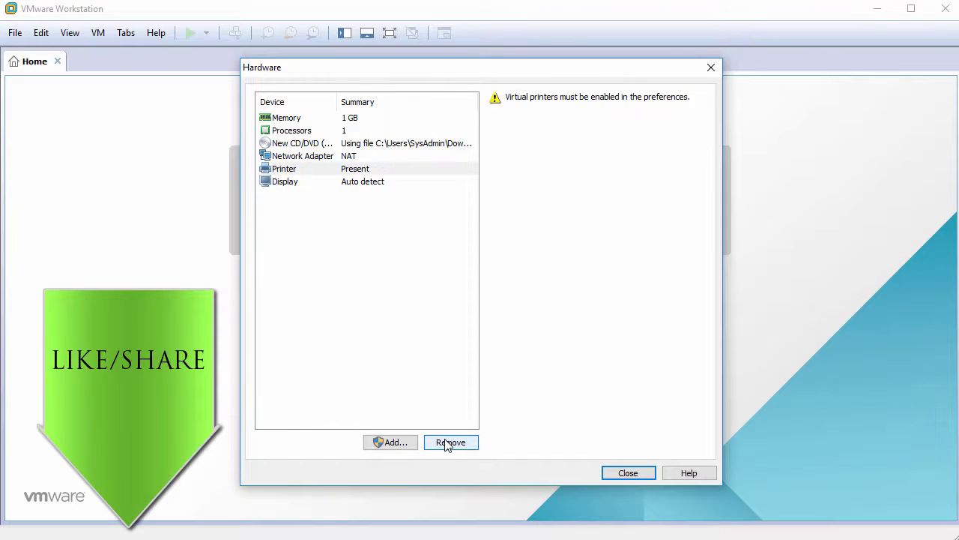
left_click(447, 442)
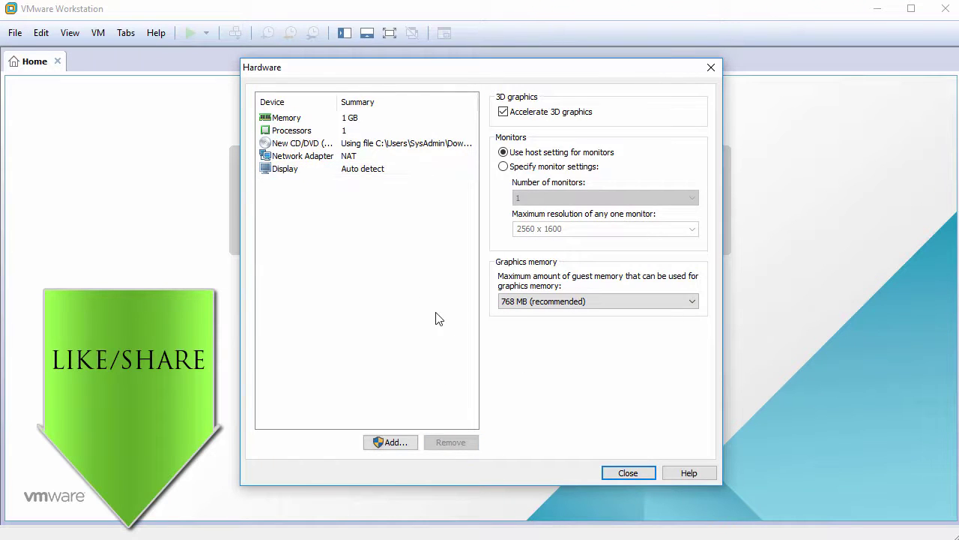
Finish creating the Ubuntu16.10 virtual machine with the customized hardware and power it on
left_click(637, 472)
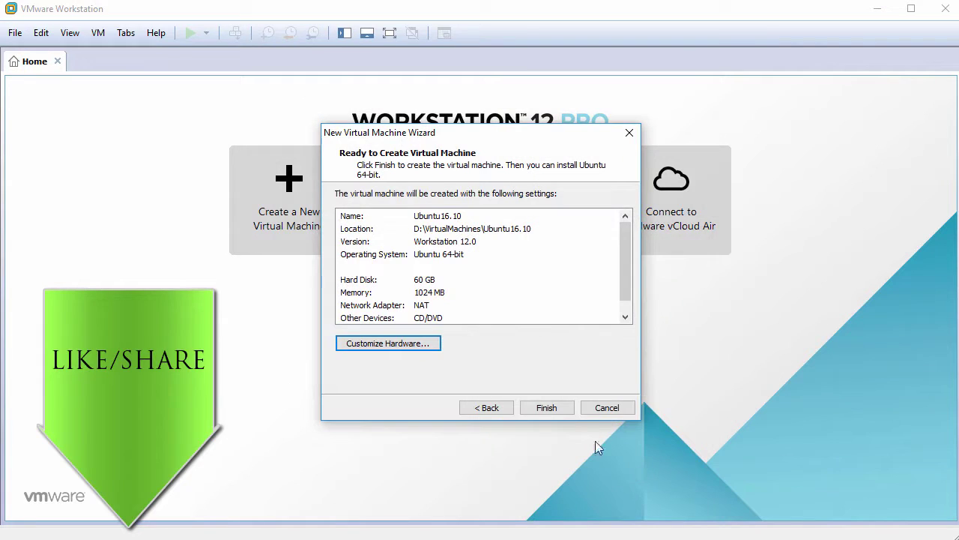
left_click(545, 408)
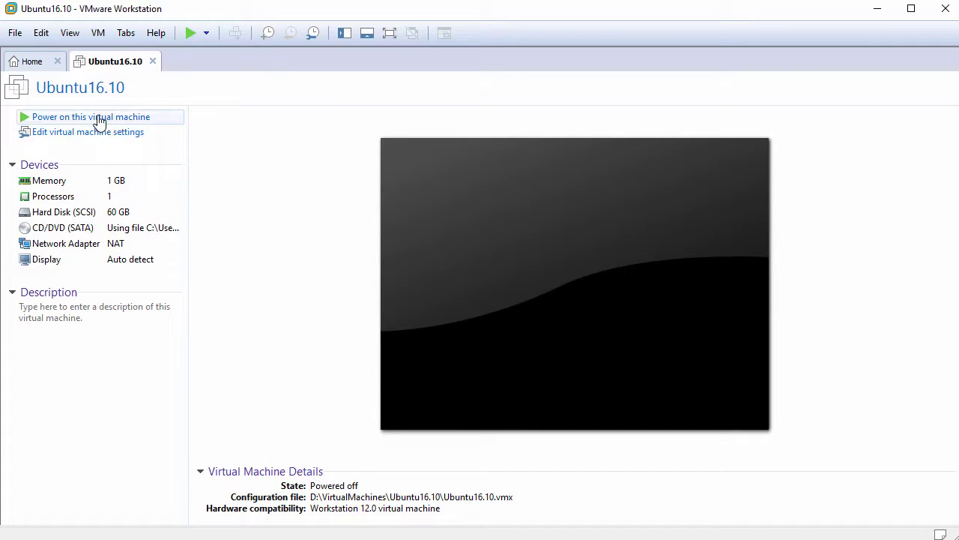
left_click(99, 120)
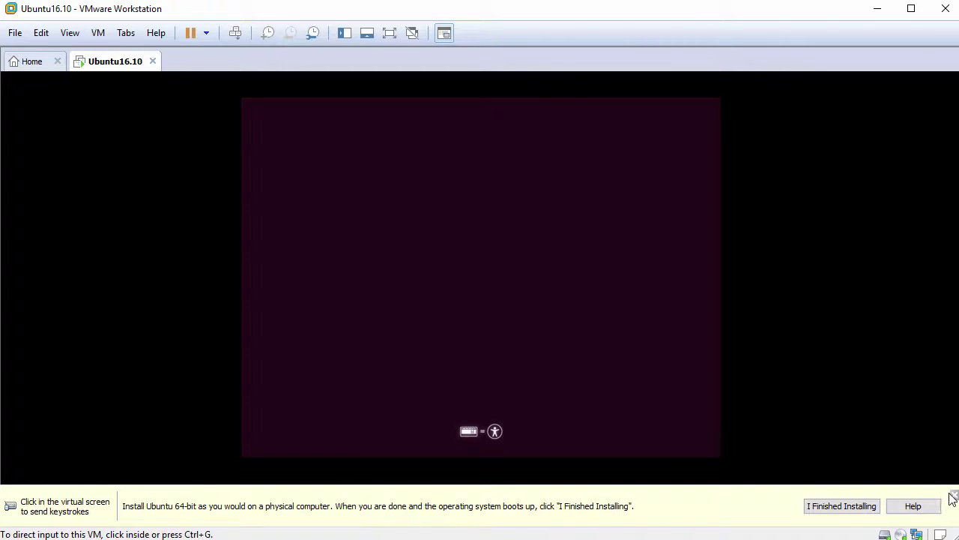
Dismiss the installation hint in the virtual machine window and start installing Ubuntu with English as the installer language
left_click(953, 496)
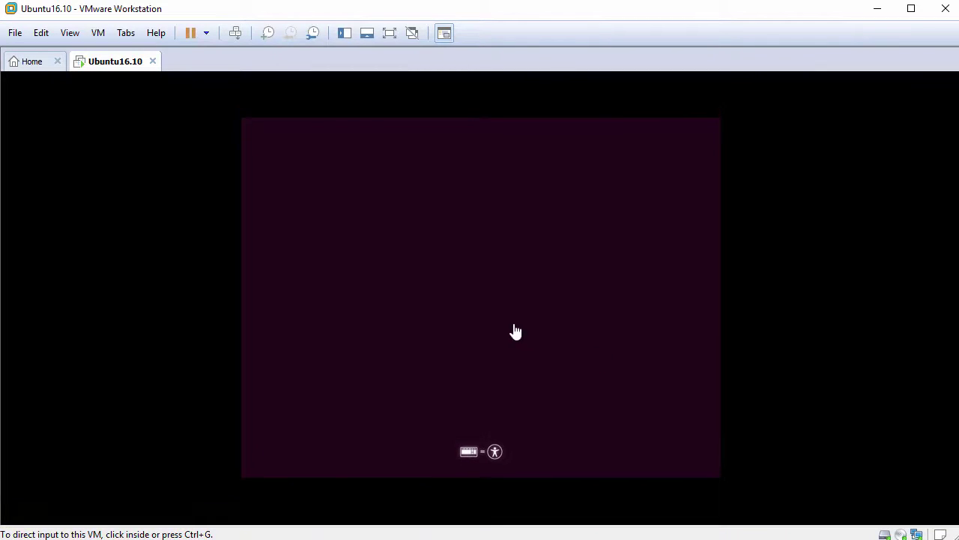
left_click(514, 329)
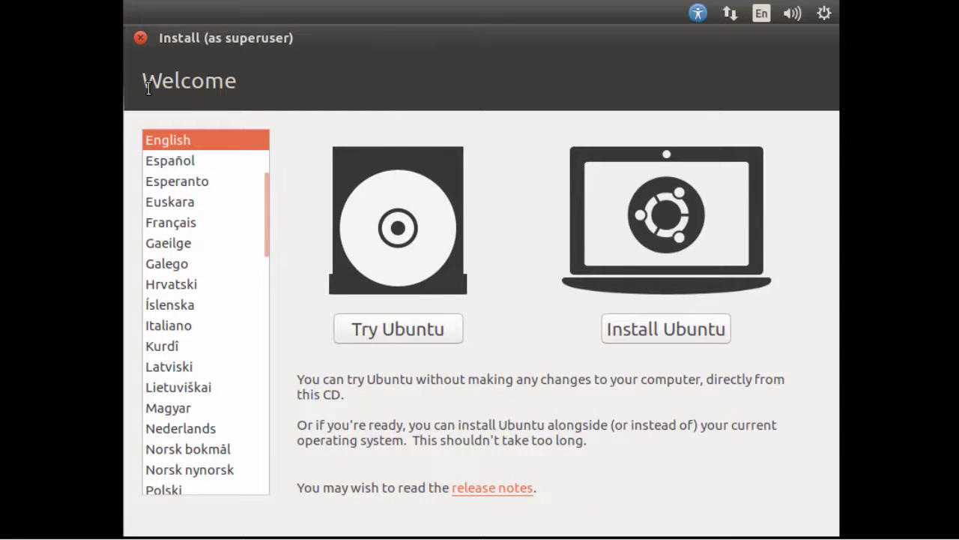
left_click_drag(143, 84, 255, 91)
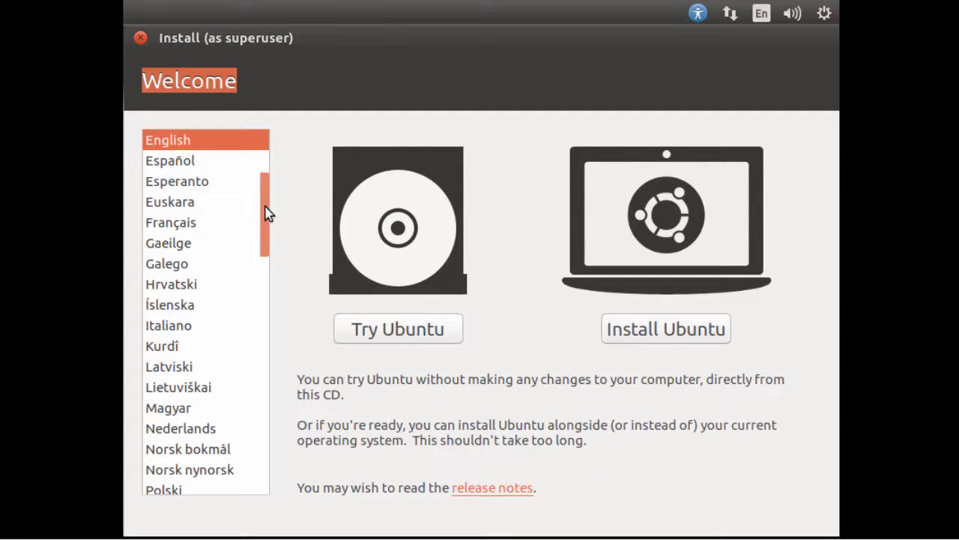
mouse_move(267, 212)
left_mouse_down()
mouse_move(272, 158)
mouse_move(253, 387)
mouse_move(257, 455)
mouse_move(267, 430)
mouse_move(275, 202)
left_mouse_up()
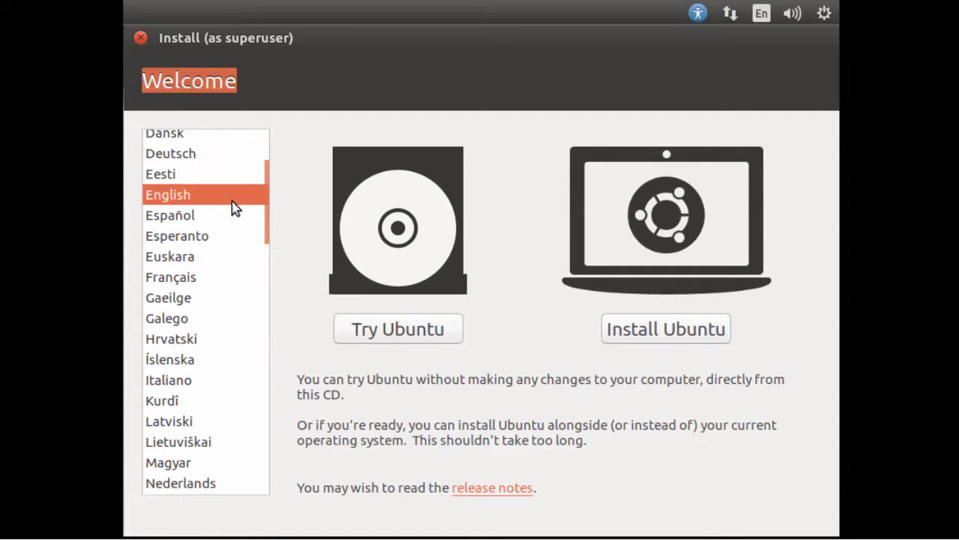
left_click(651, 335)
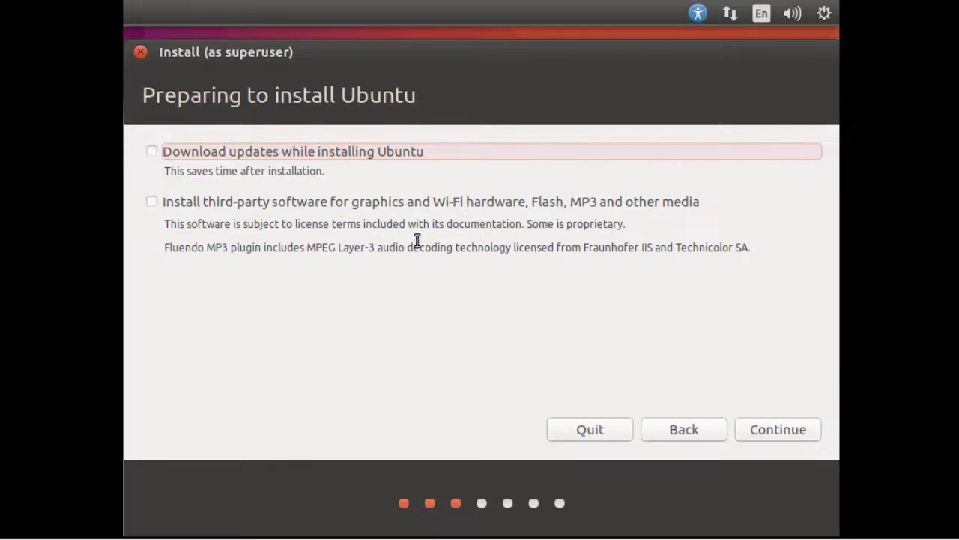
Enable downloading updates while installing and third-party software for graphics, Wi-Fi, Flash and MP3, and continue the setup
left_click_drag(145, 95, 435, 106)
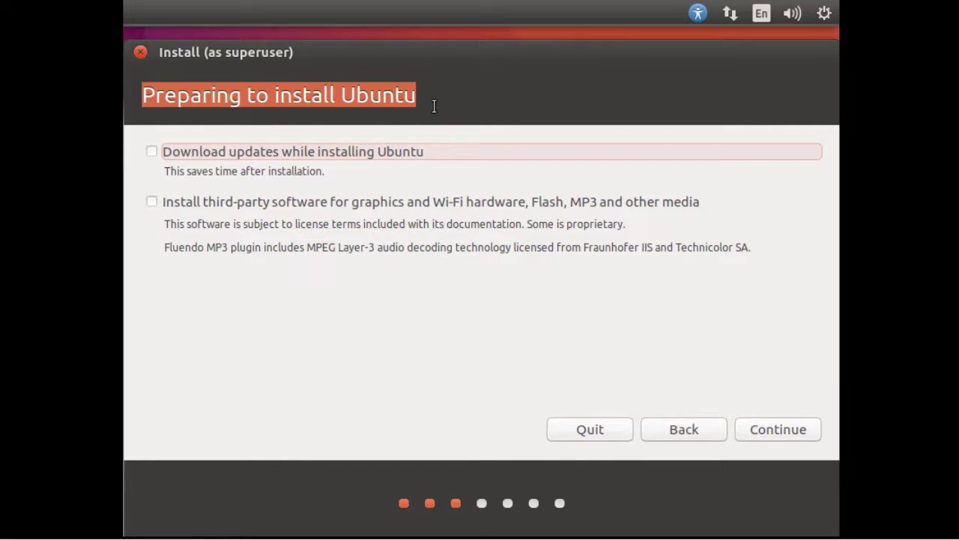
left_click(154, 153)
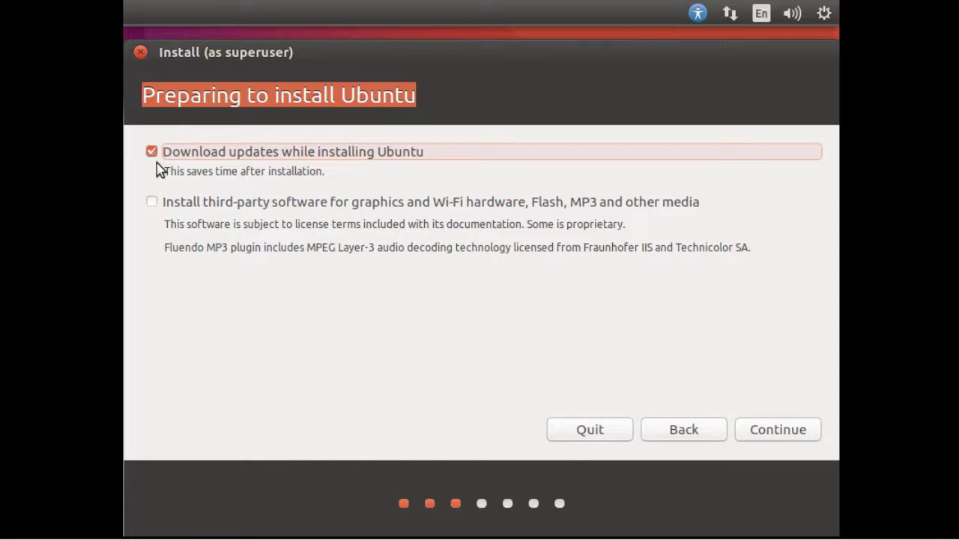
left_click(154, 203)
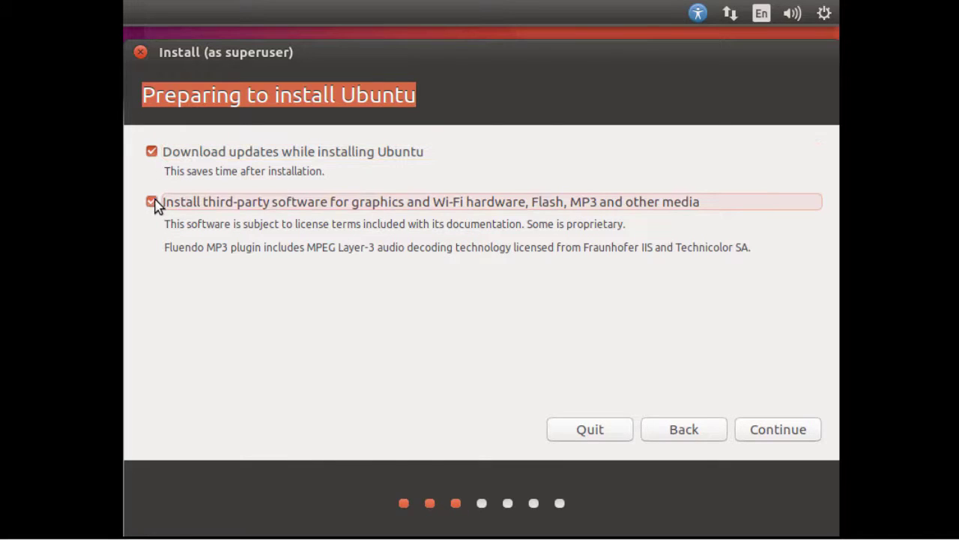
left_click(763, 427)
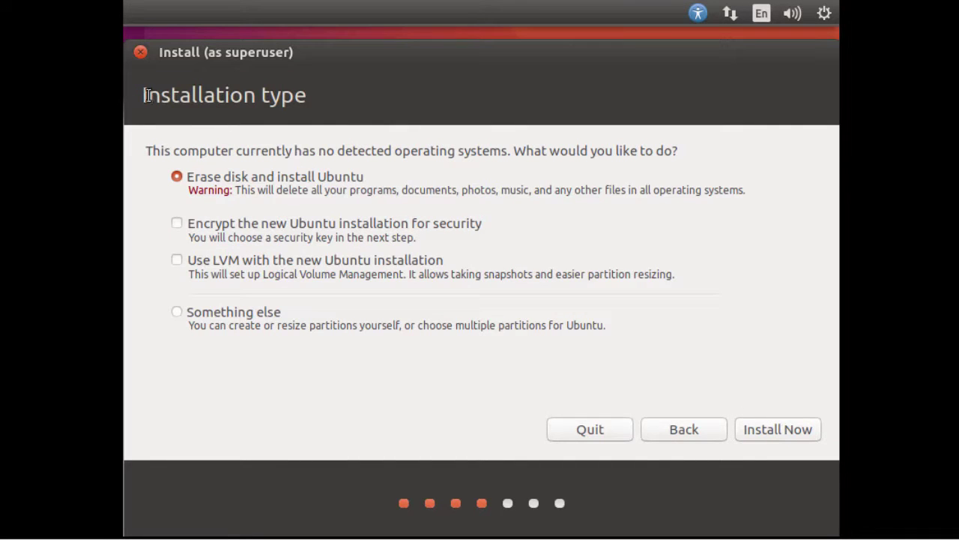
Install with the Erase disk and install Ubuntu option and confirm writing the partition changes to the disk
left_click_drag(143, 95, 328, 118)
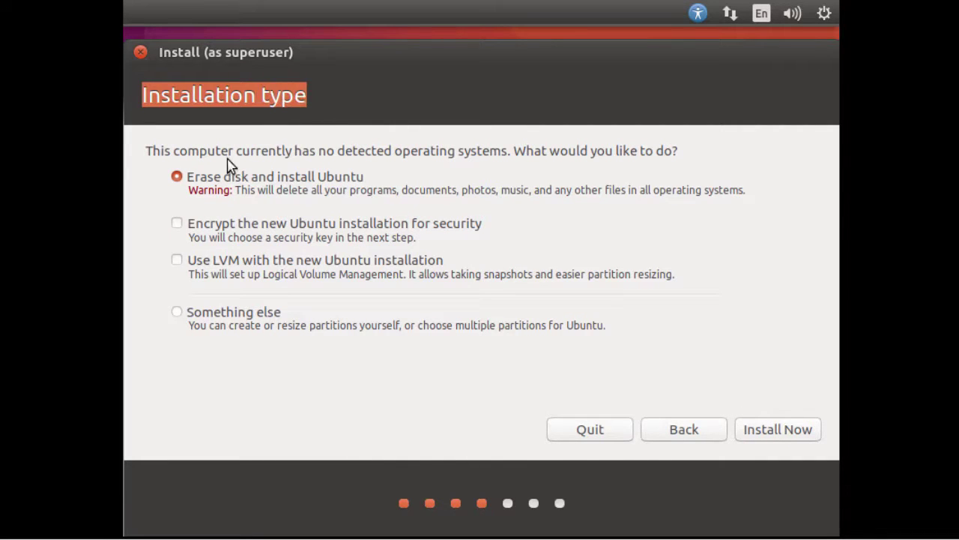
left_click_drag(148, 152, 510, 147)
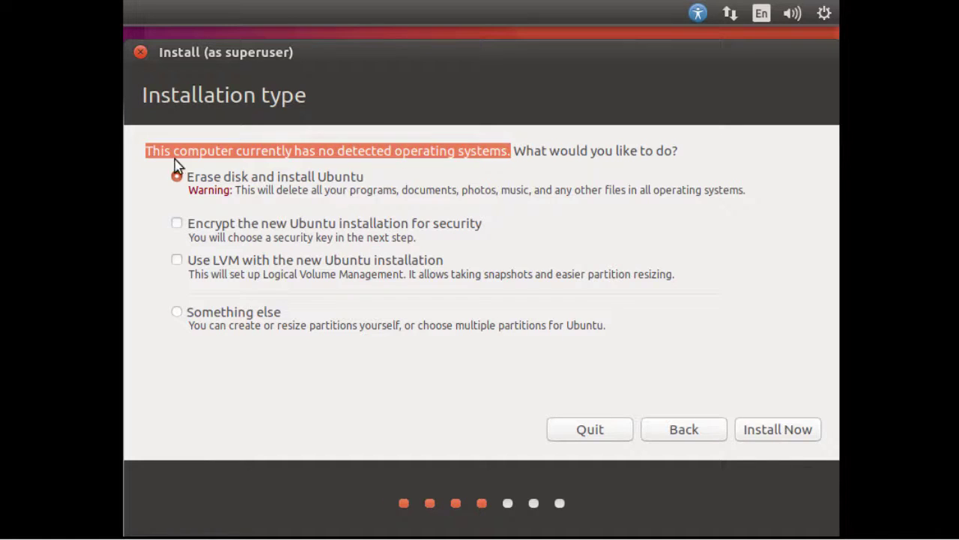
left_click(771, 431)
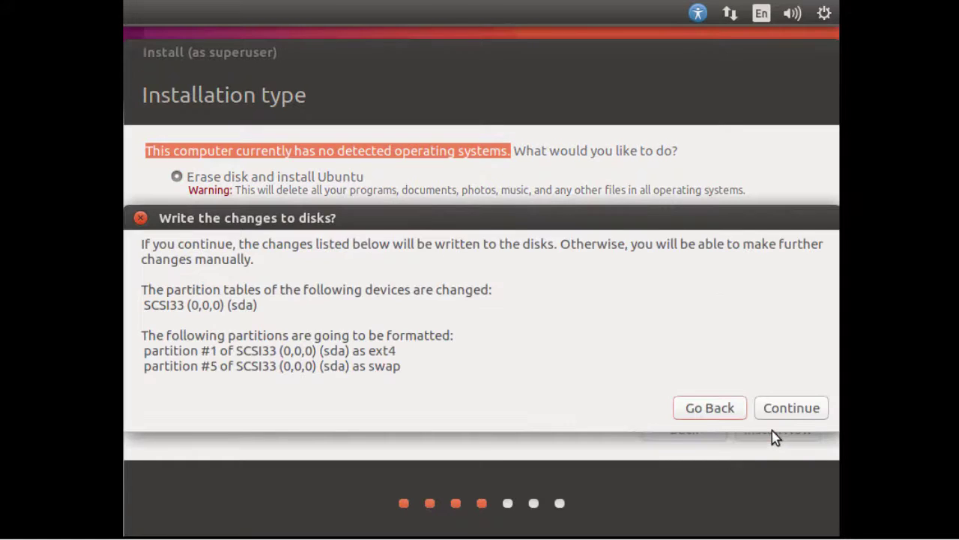
left_click(778, 413)
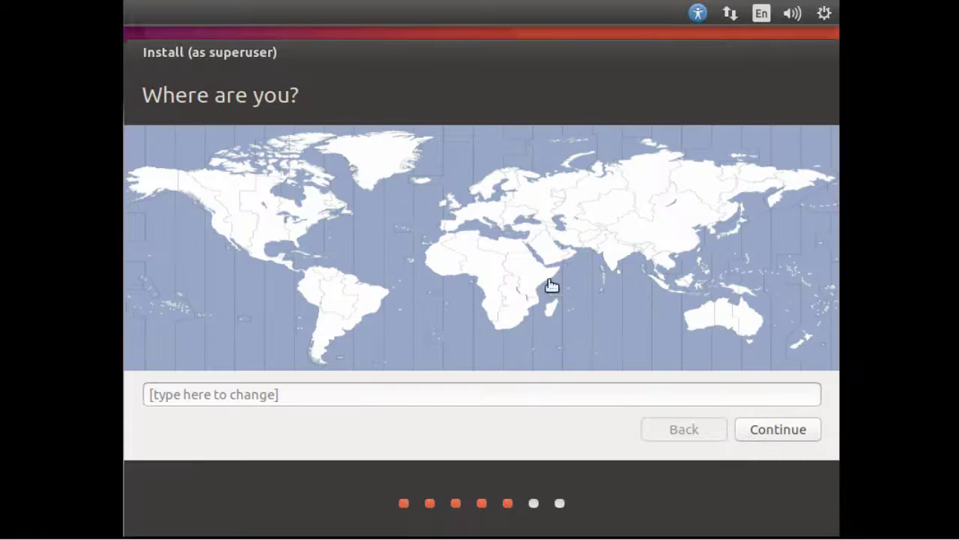
Set the installation's location to Vancouver on the world map and continue
left_click_drag(142, 96, 314, 111)
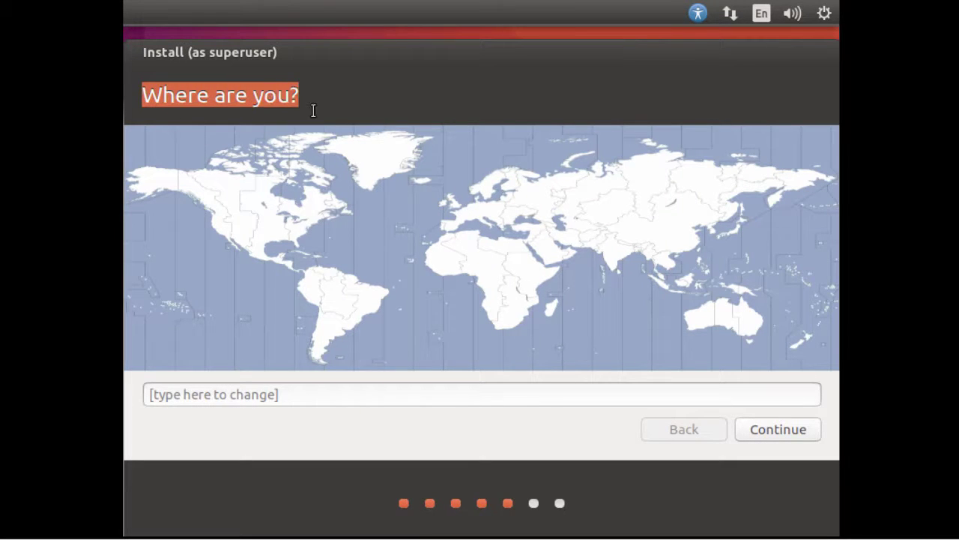
left_click(223, 206)
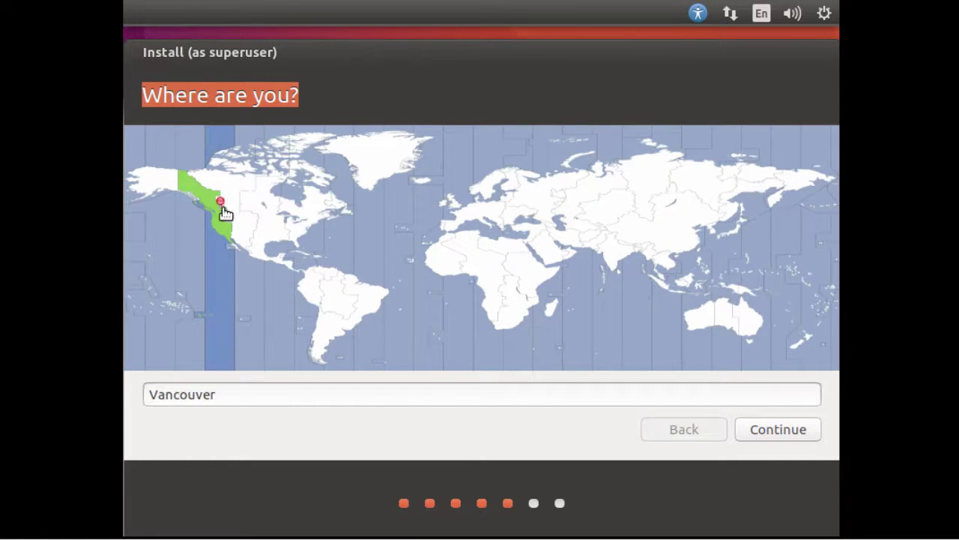
left_click(775, 434)
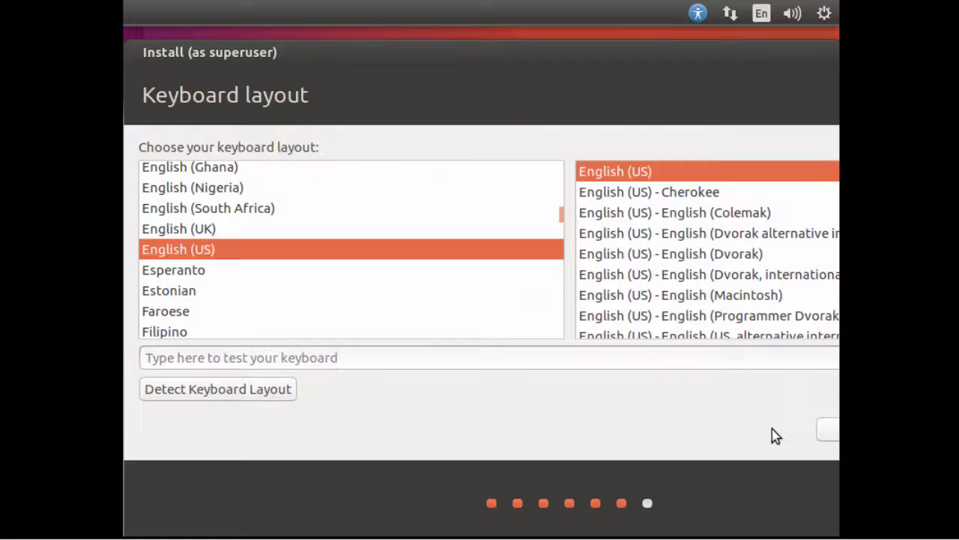
Review the keyboard layouts and accept English (US) with the English (US) variant
left_click_drag(143, 104, 325, 106)
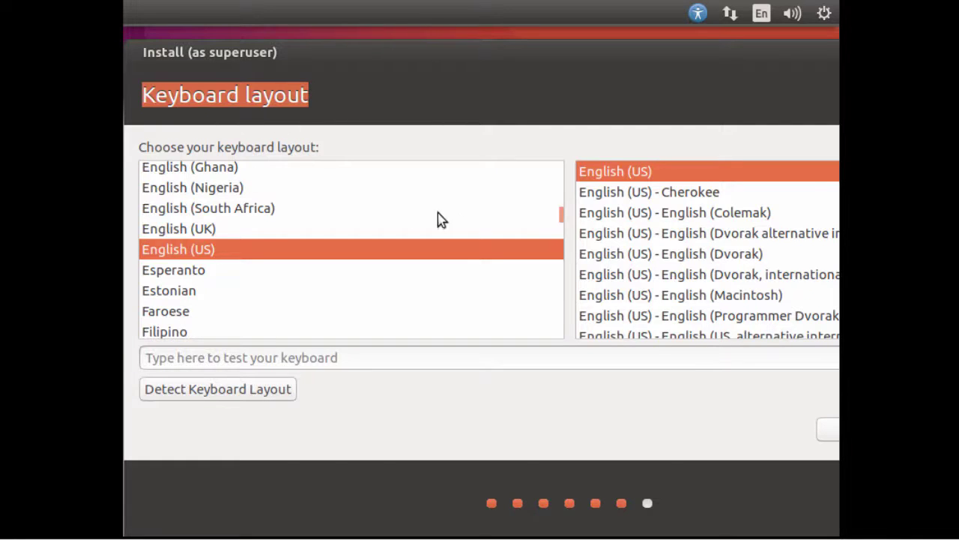
scroll(563, 209, "up", 4)
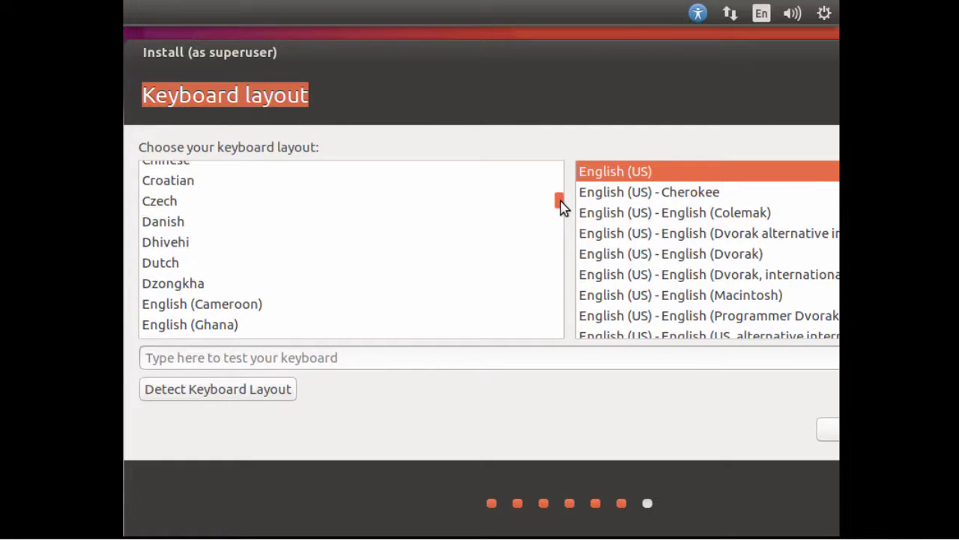
mouse_move(560, 201)
left_mouse_down()
mouse_move(555, 243)
mouse_move(560, 219)
left_mouse_up()
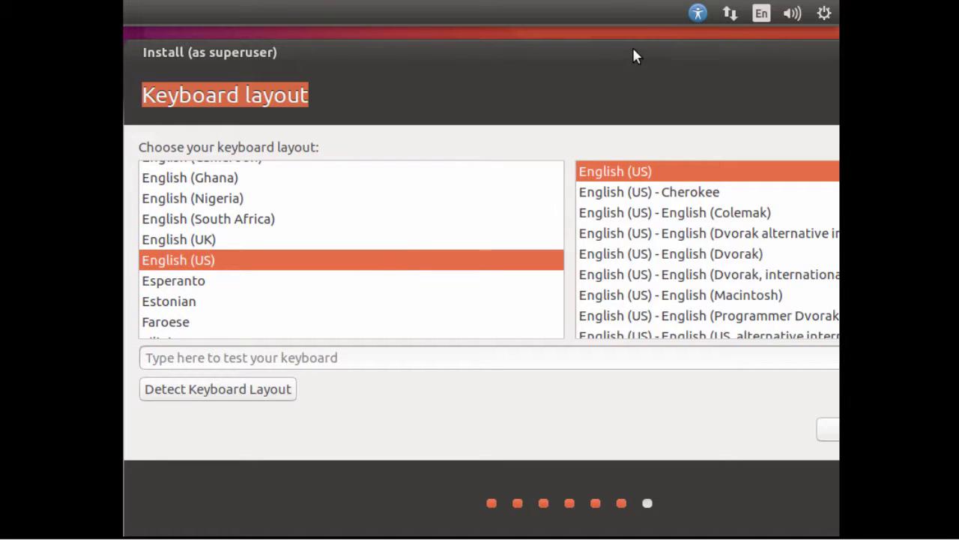
left_click_drag(634, 53, 480, 52)
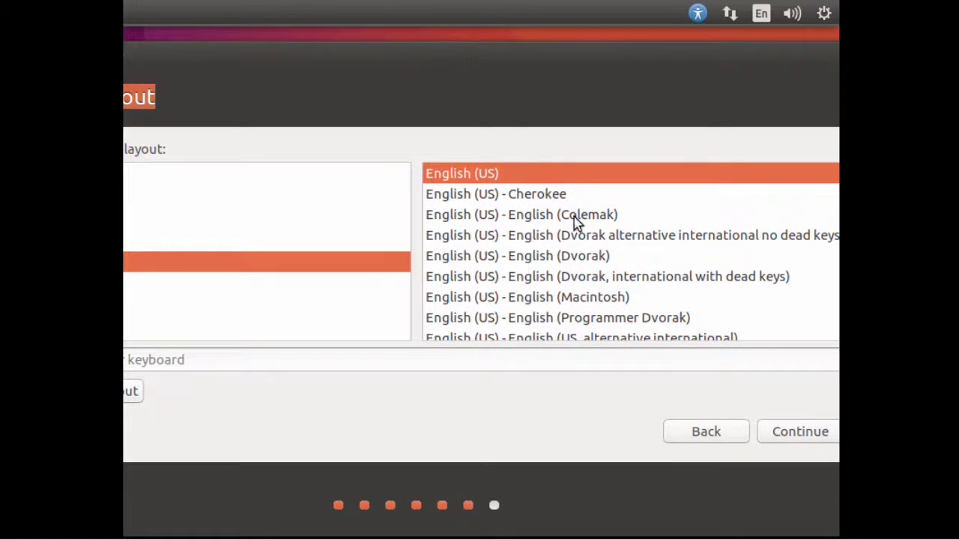
left_click(801, 435)
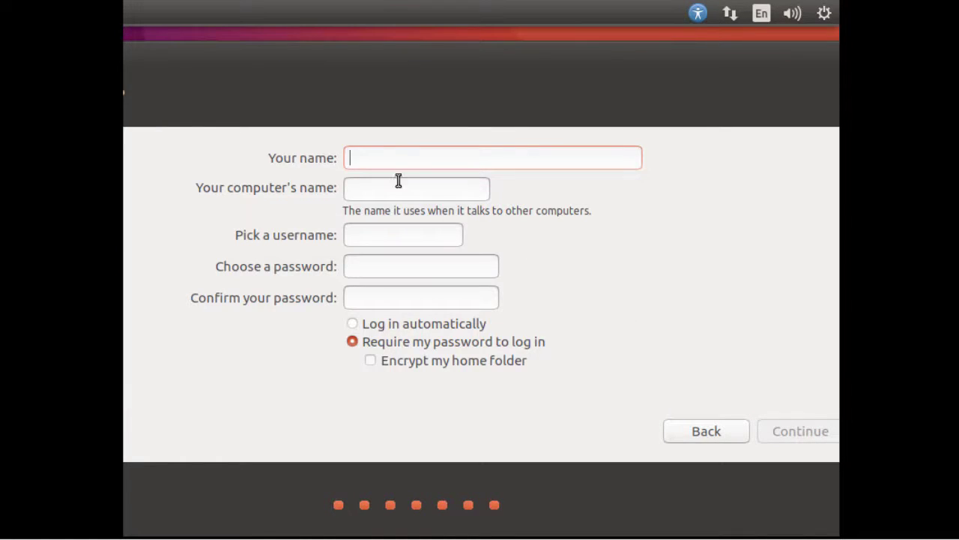
Enter the user's full name, set the computer's name to ubuntu16, enter and confirm the account password, and proceed with the installation
type("J")
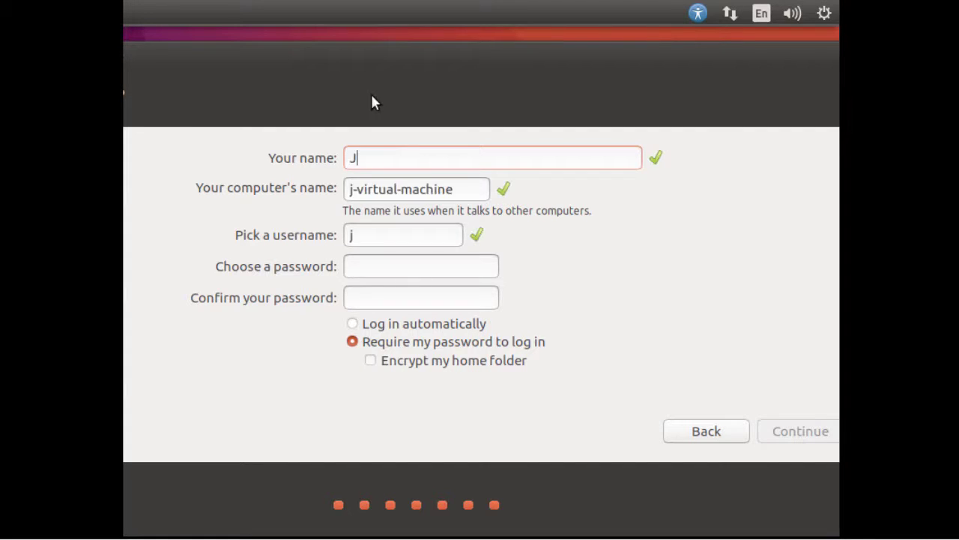
type("ohn Smith")
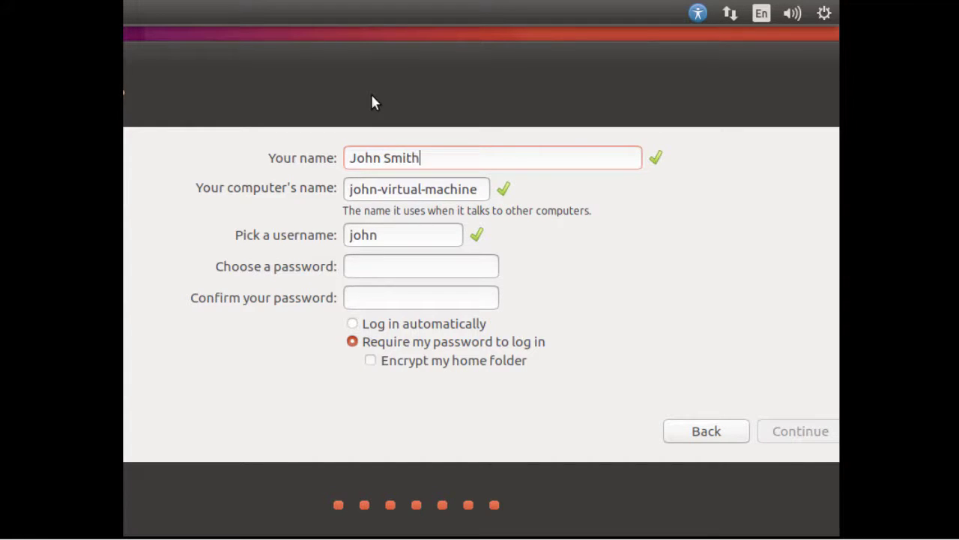
key("Tab")
type("ubuntu16")
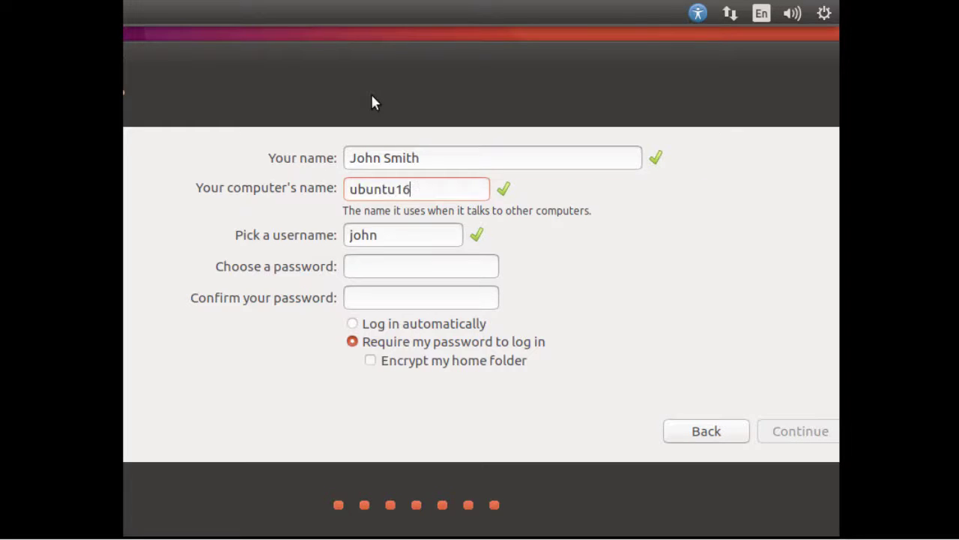
key("Tab")
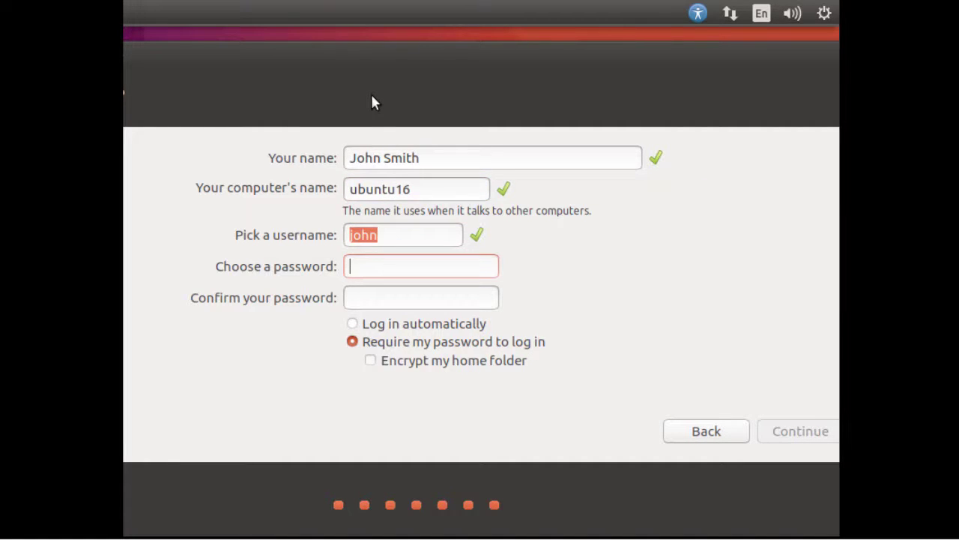
type("**********")
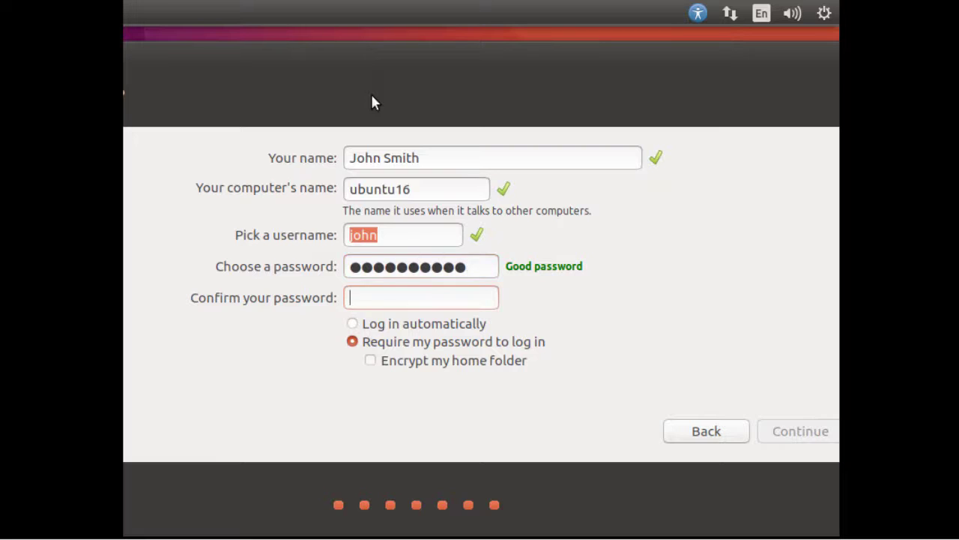
type("**********")
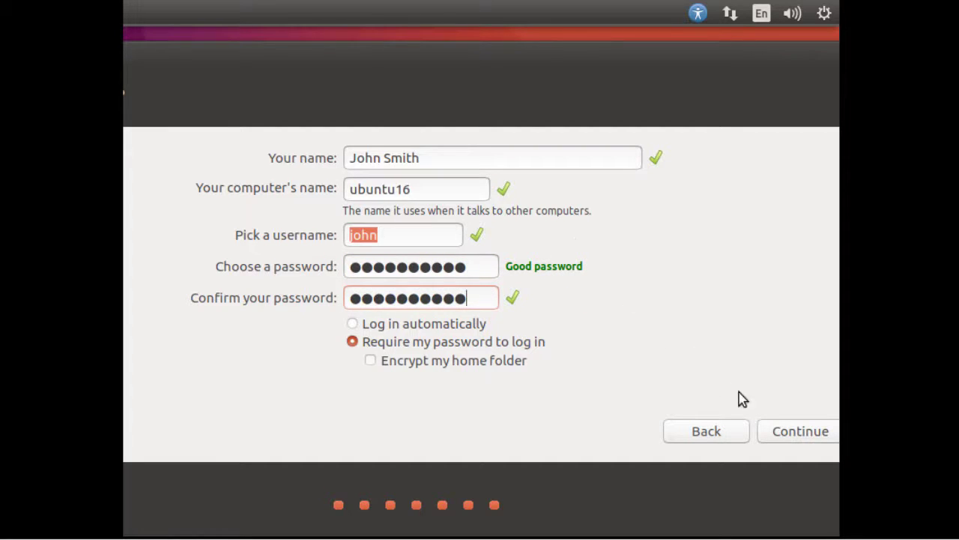
left_click(790, 432)
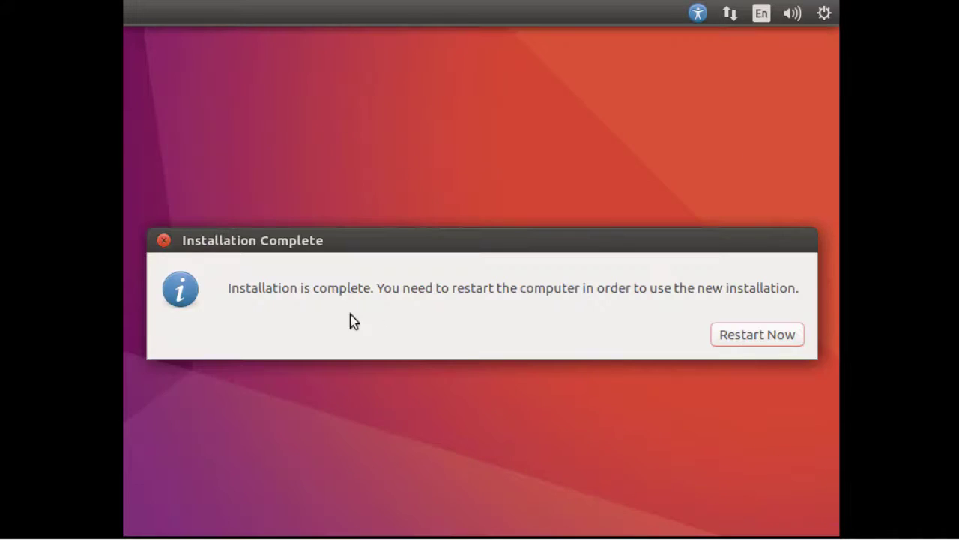
Restart into the newly installed Ubuntu system and log in by entering the account password
left_click_drag(227, 287, 379, 293)
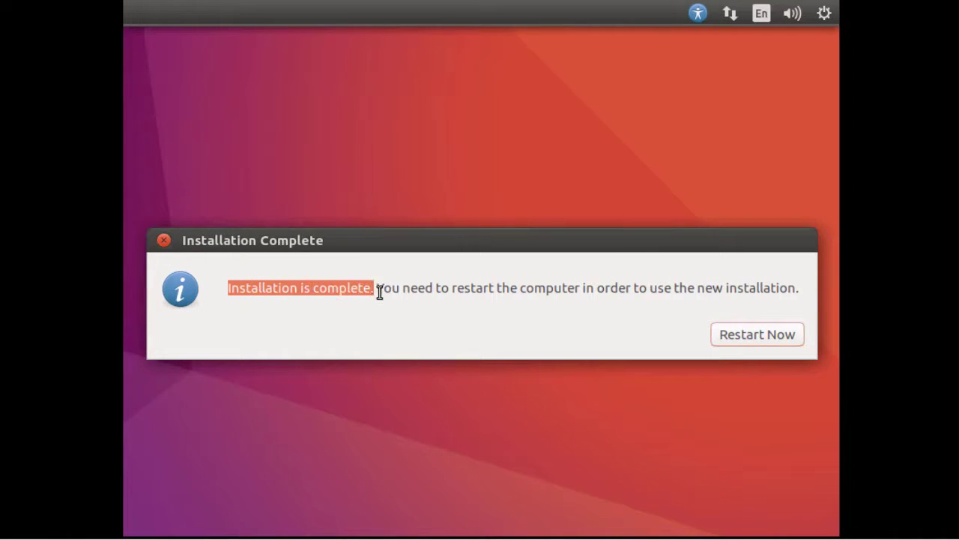
left_click(765, 338)
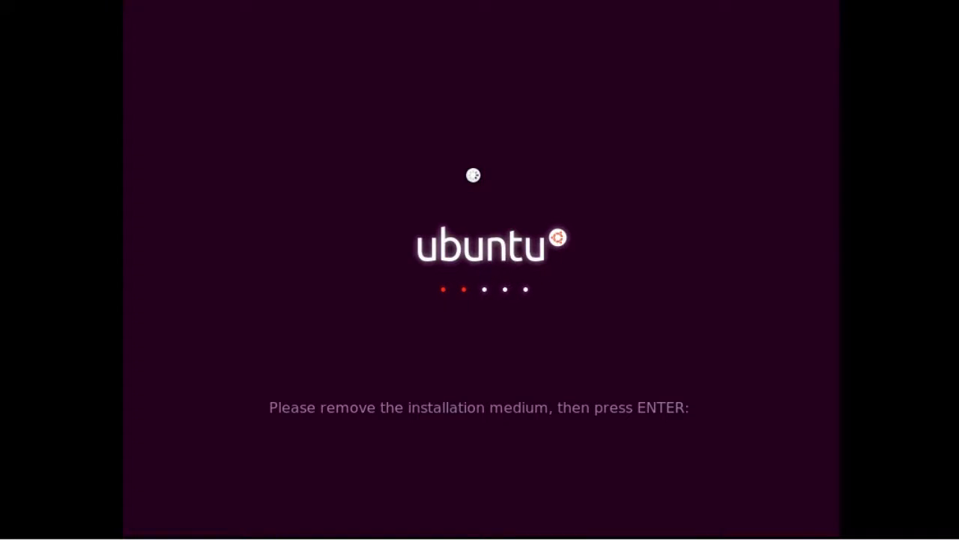
key("Return")
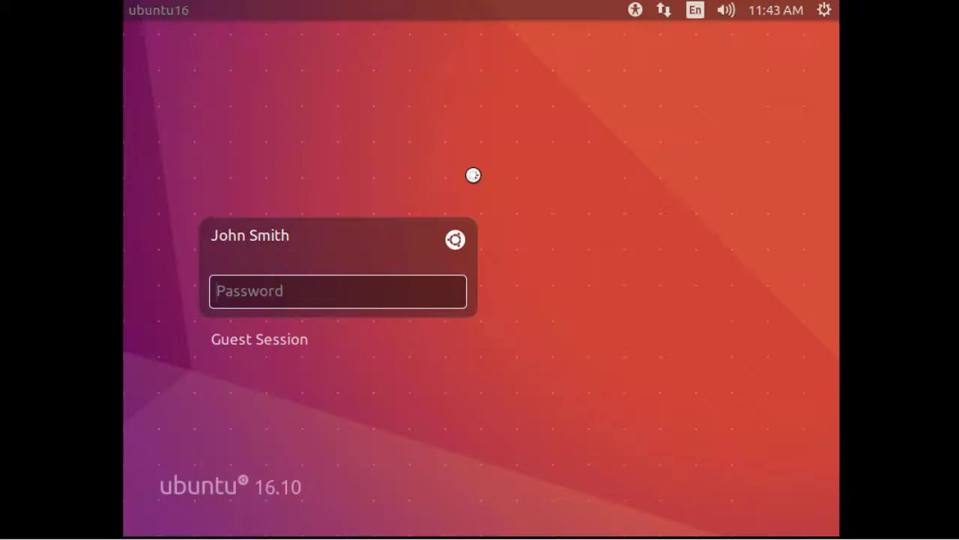
type("••")
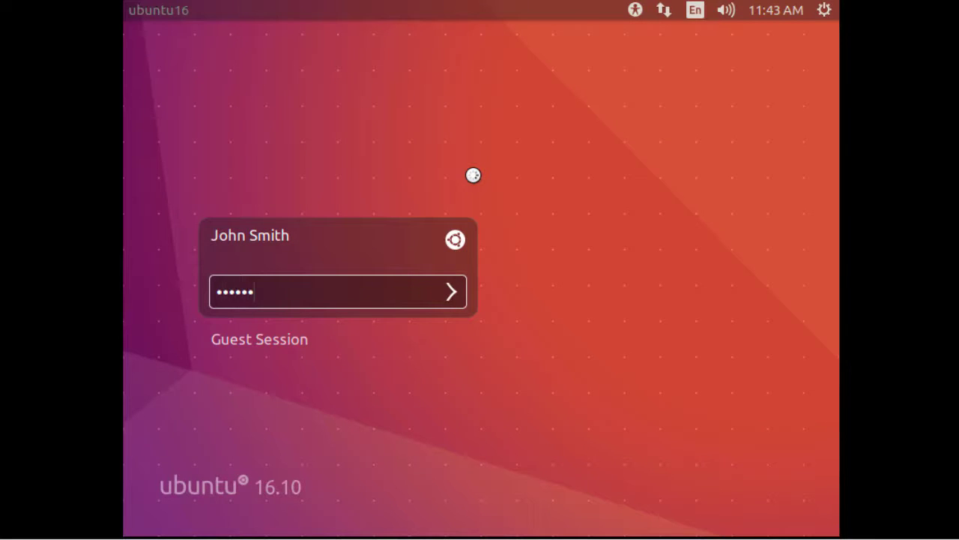
key("Return")
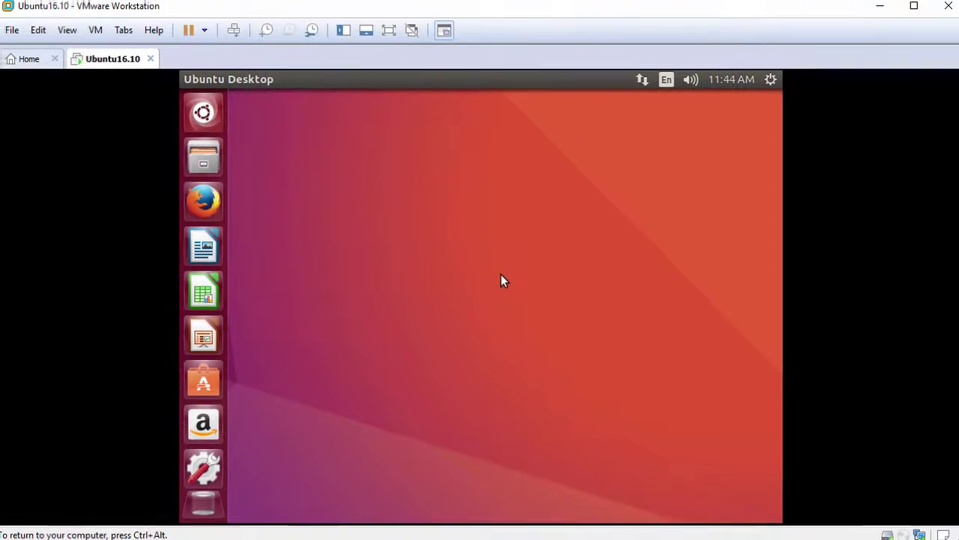
Fit the VMware Workstation window to the guest's display with Fit Window Now
left_click(71, 33)
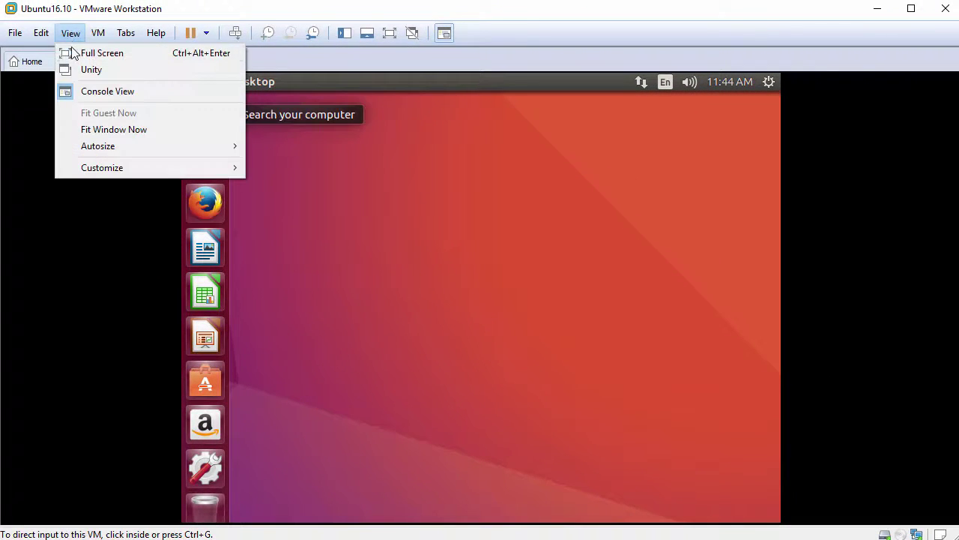
left_click(185, 131)
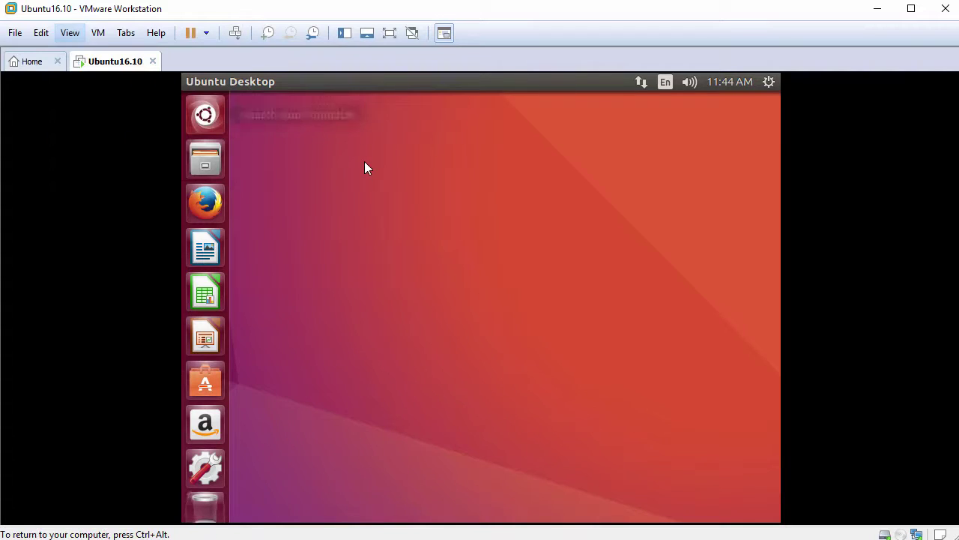
Open a terminal in the Ubuntu guest, enlarge its text, and start a root shell with sudo bash, entering the account password
right_click(372, 133)
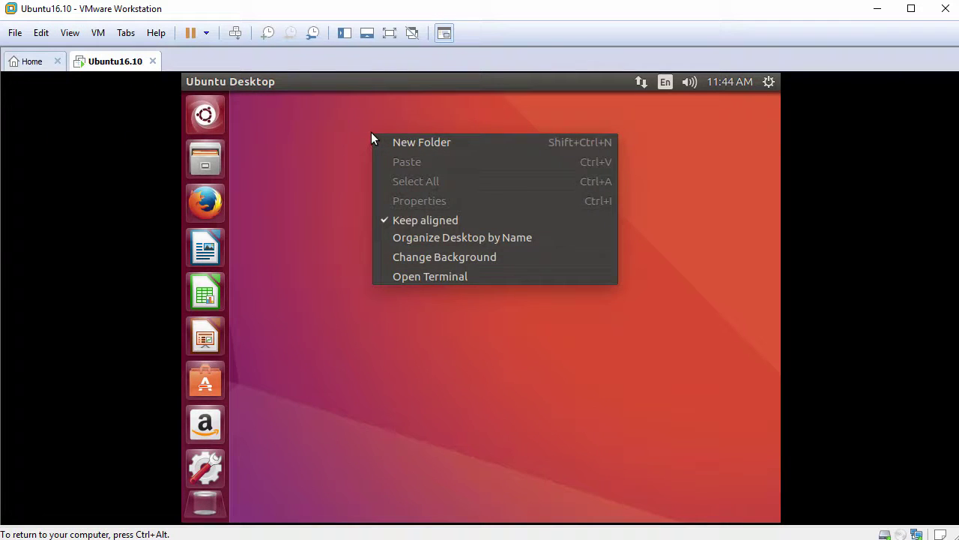
left_click(420, 275)
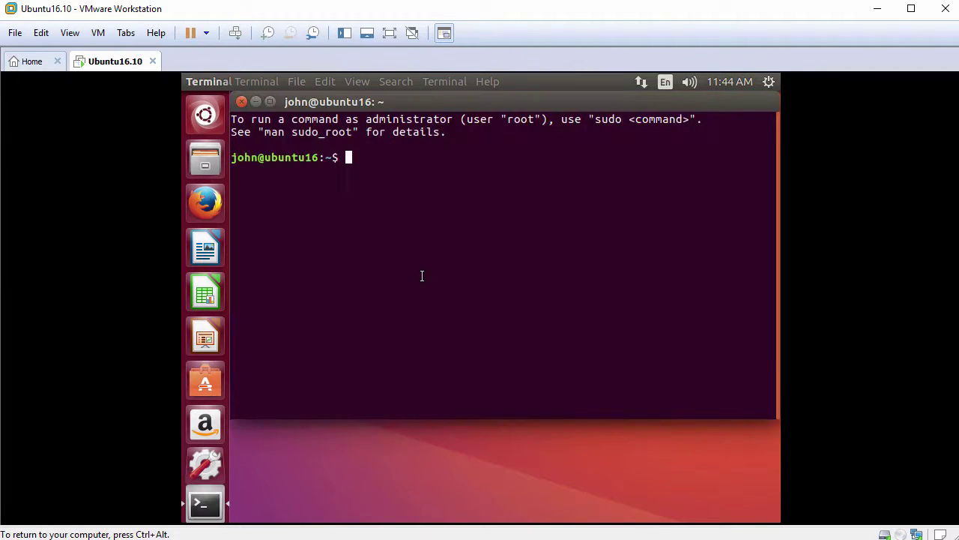
key("ctrl+plus")
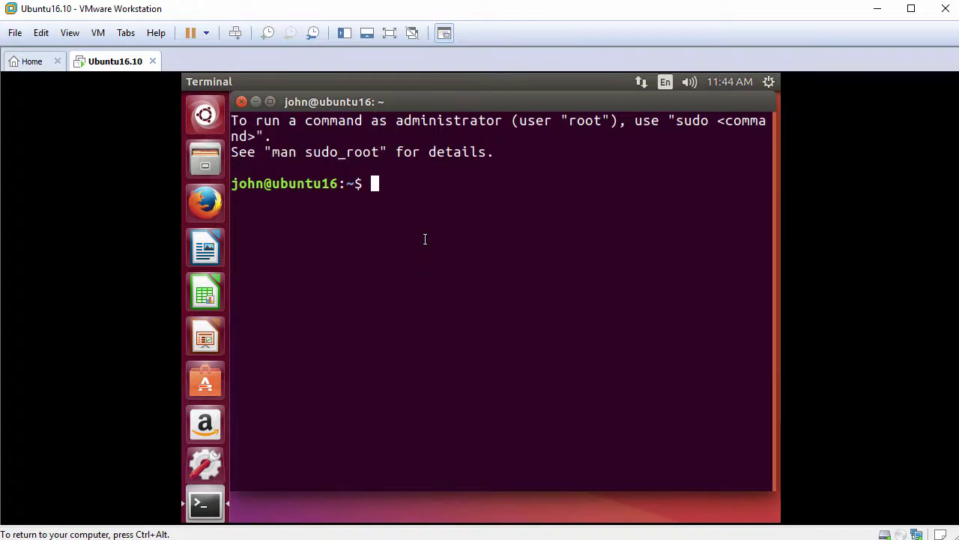
type("sudo bash")
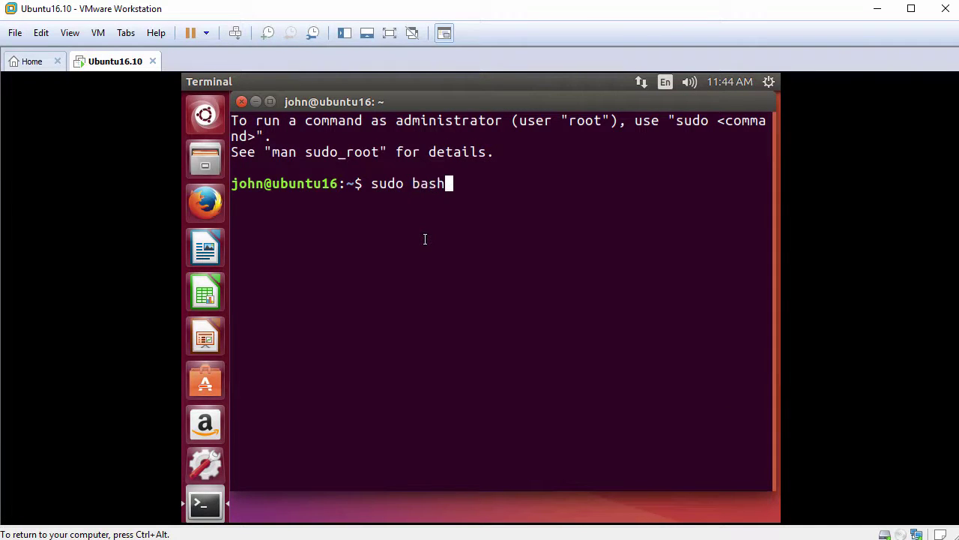
key("Return")
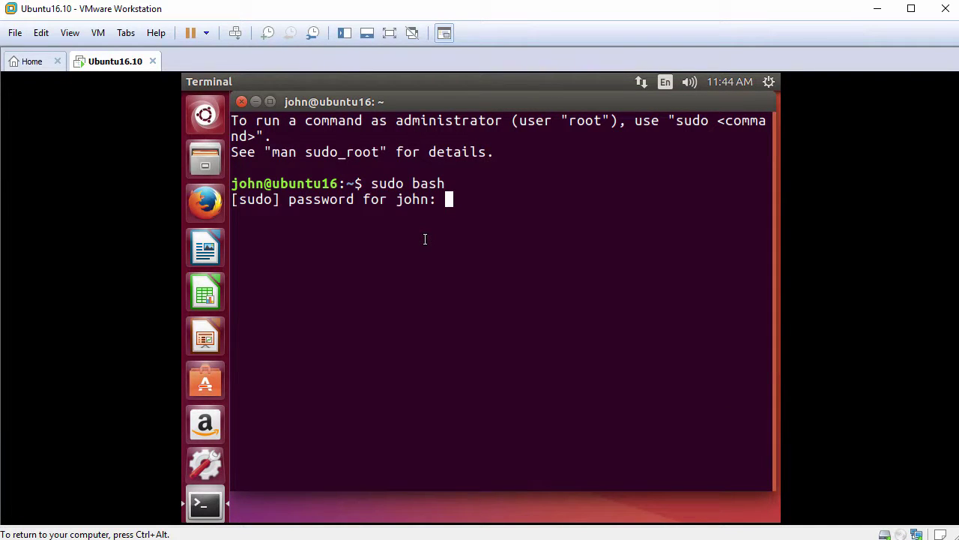
key("Return")
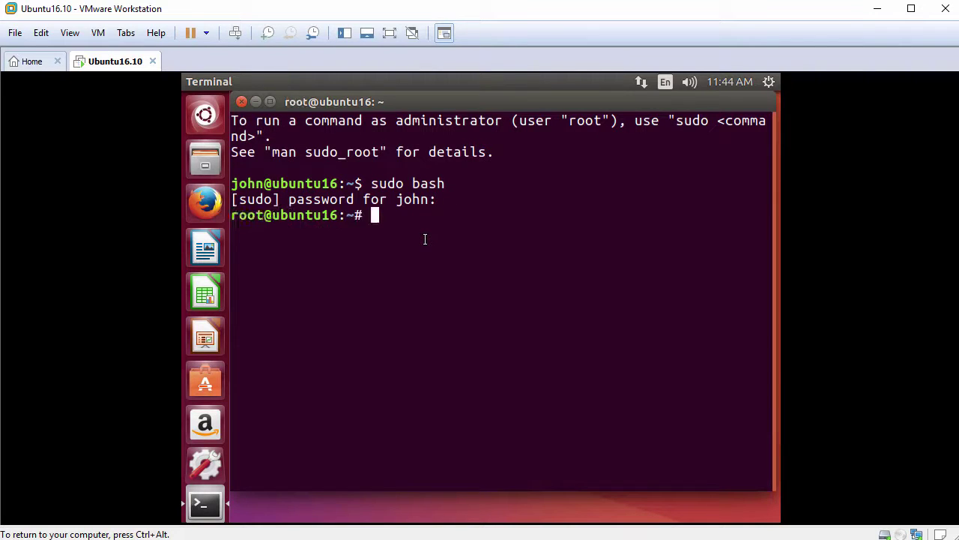
Check the current user of the shell with whoami and clear the terminal
key("Return")
type("whoami")
key("Return")
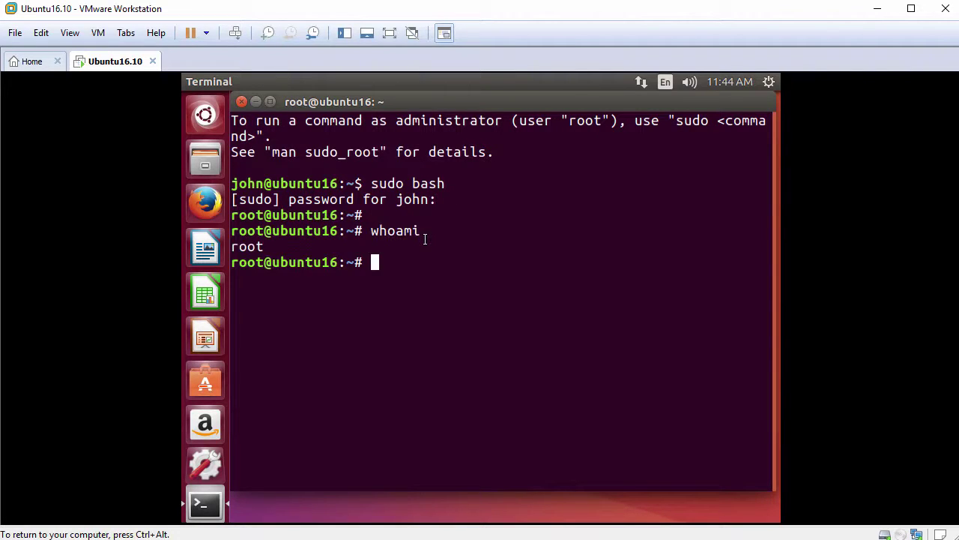
type("clear")
key("Return")
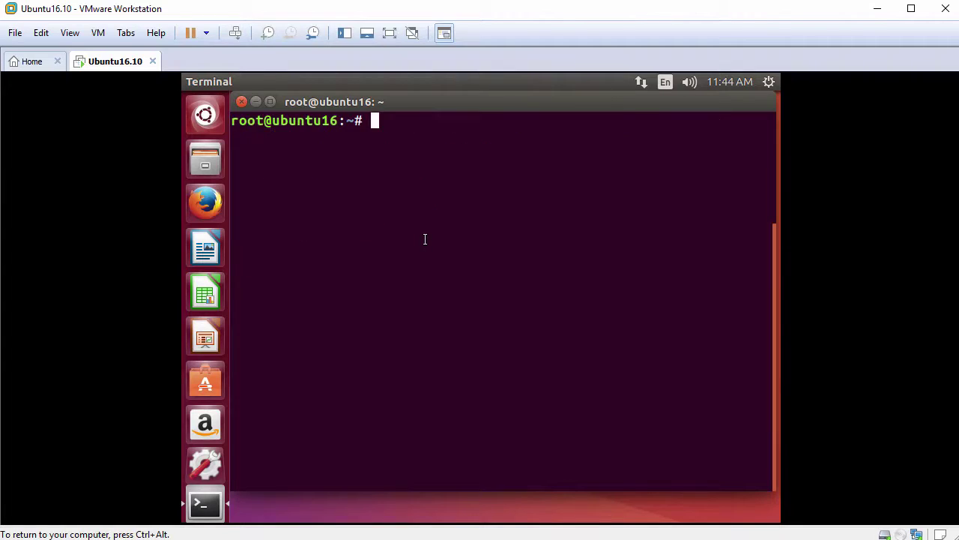
key("Return")
type("ping -c ")
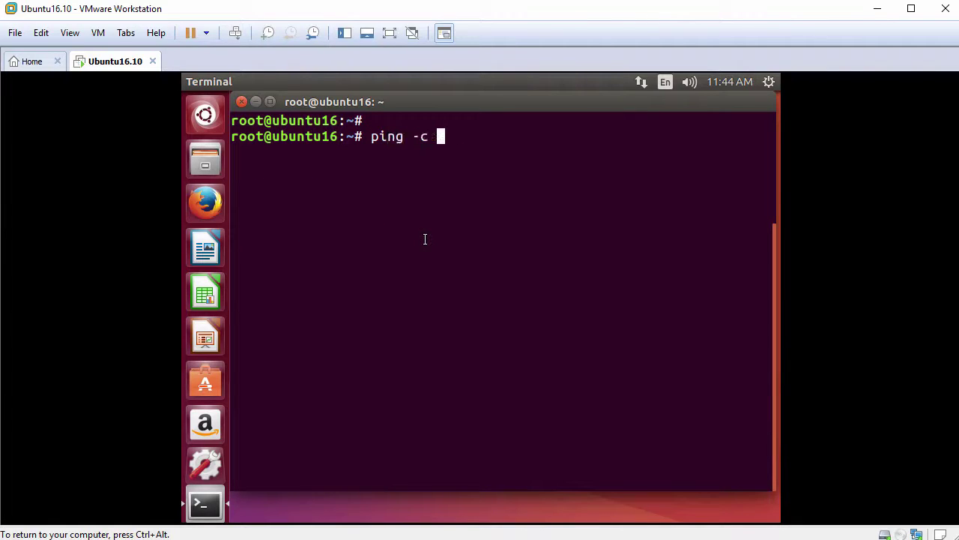
type("3 www.google")
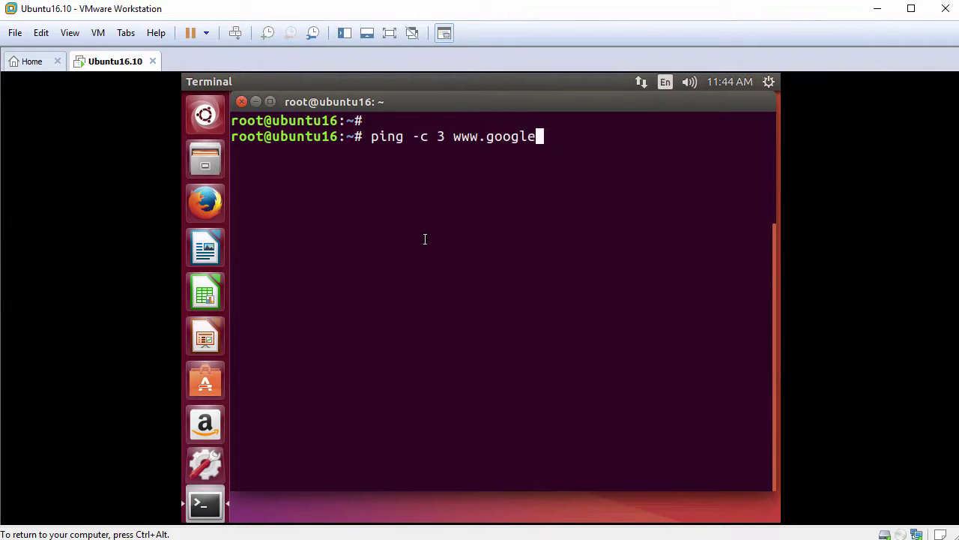
type(".com")
key("Return")
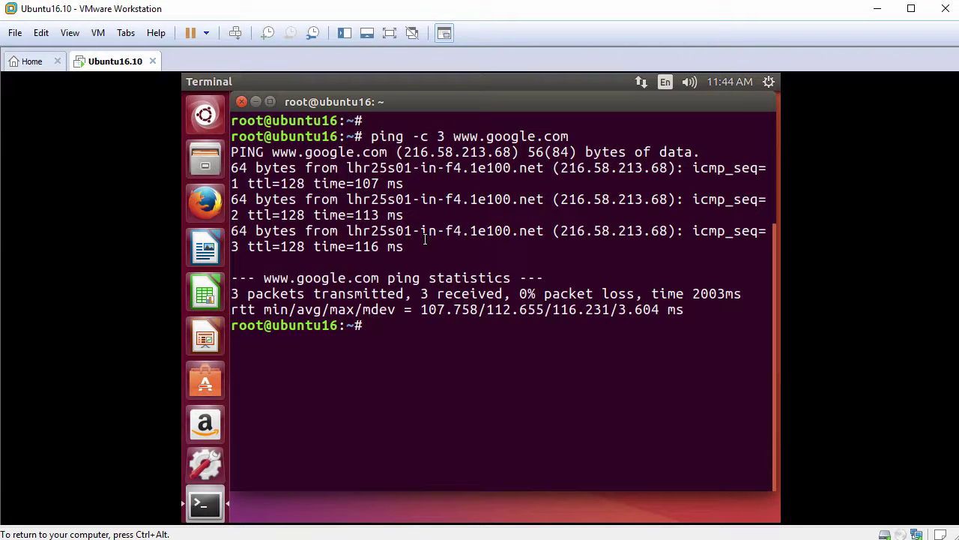
key("Return")
type("clear")
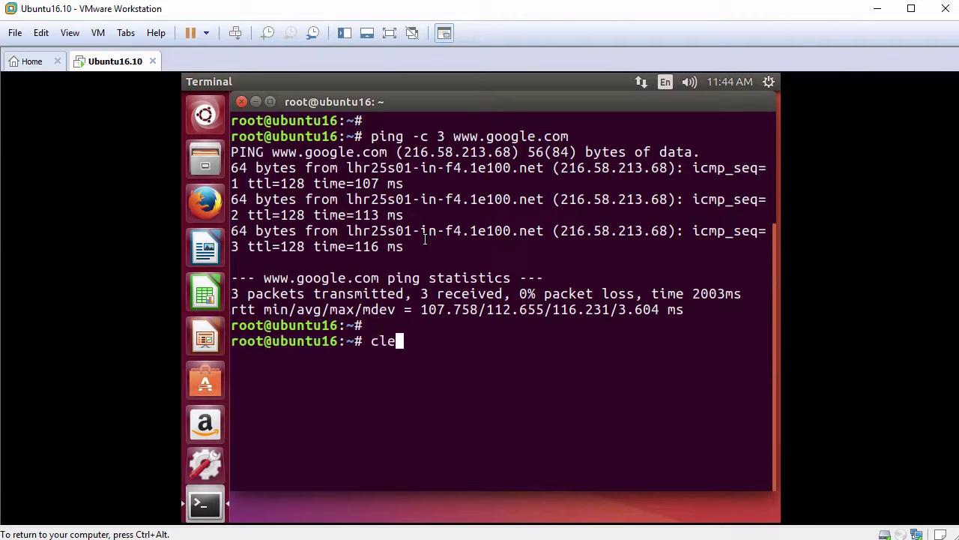
key("Return")
Refresh the package lists with apt-get update and clear the terminal
key("Return")
type("apt-get update")
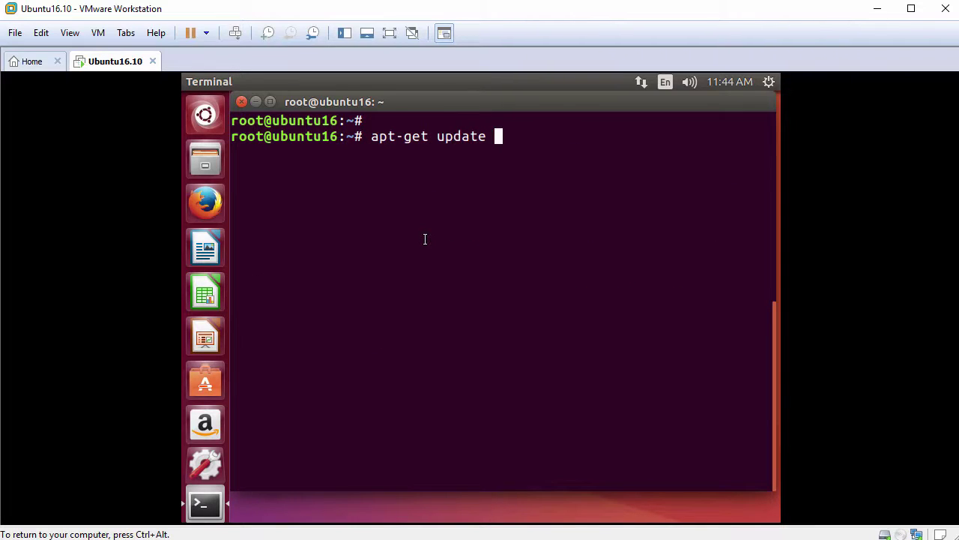
key("Return")
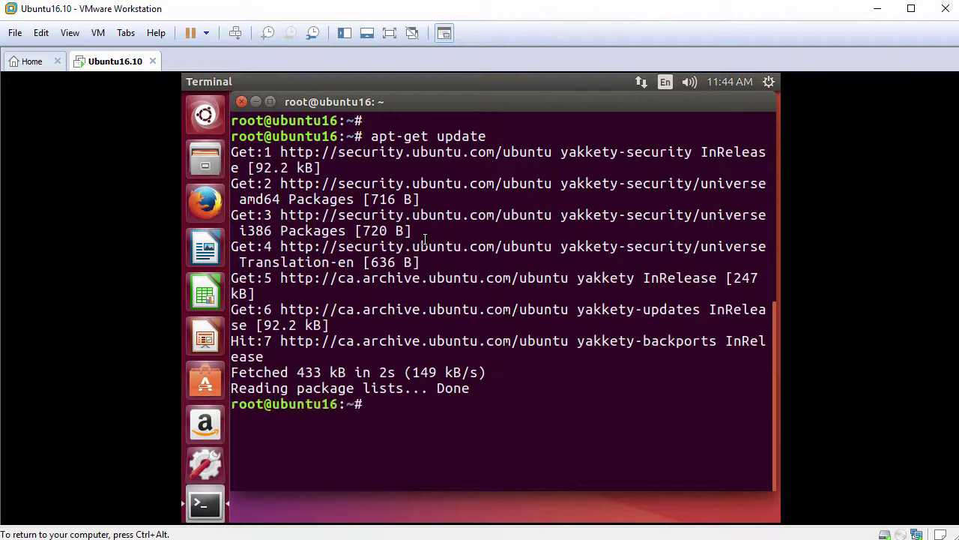
key("Return")
type("clear")
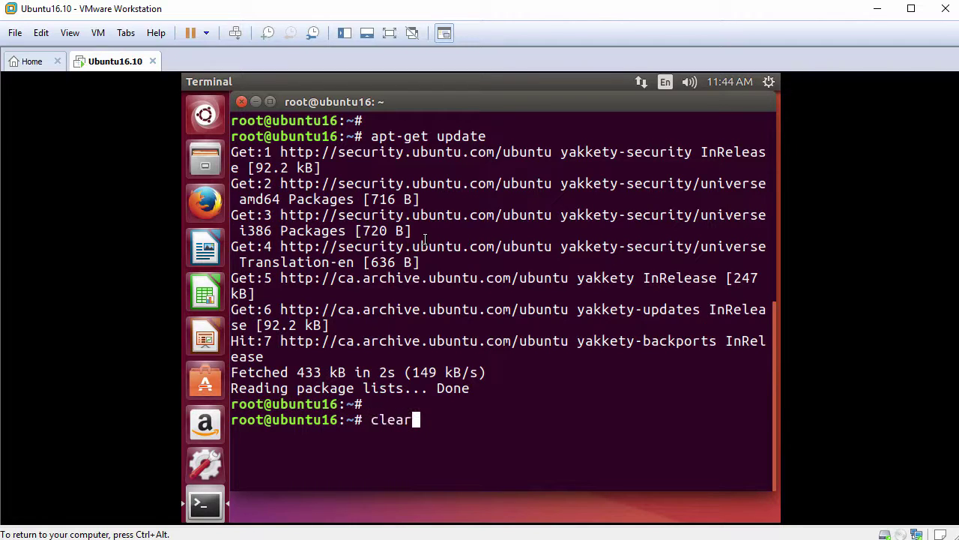
key("Return")
Install the VMware guest tools with apt-get install open-vm-tools-desktop -y
key("Return")
type("ap")
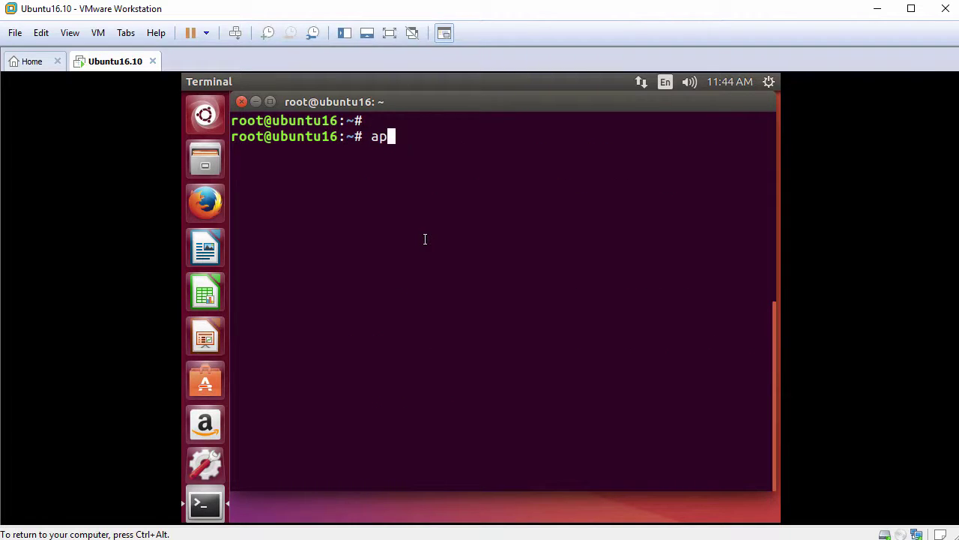
type("t-get install ope")
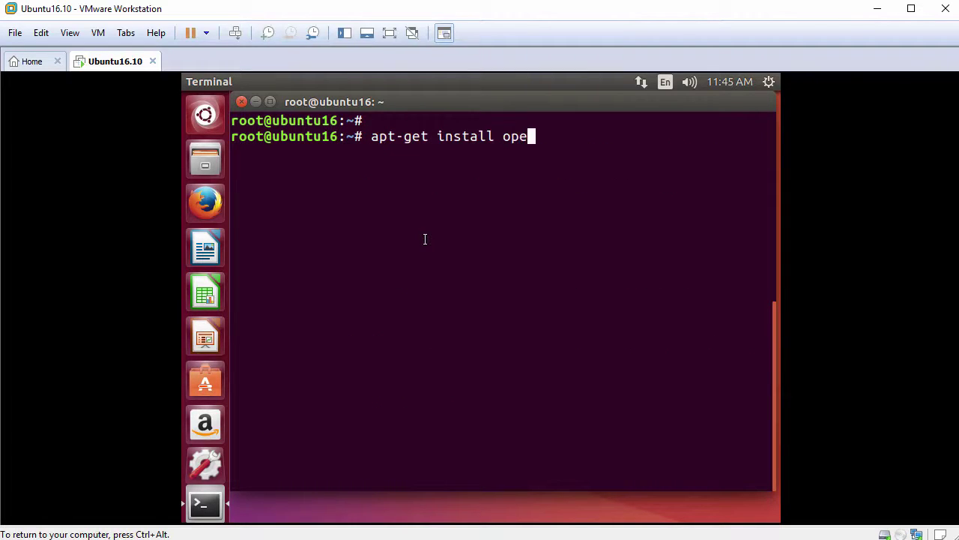
type("n-vm-tools")
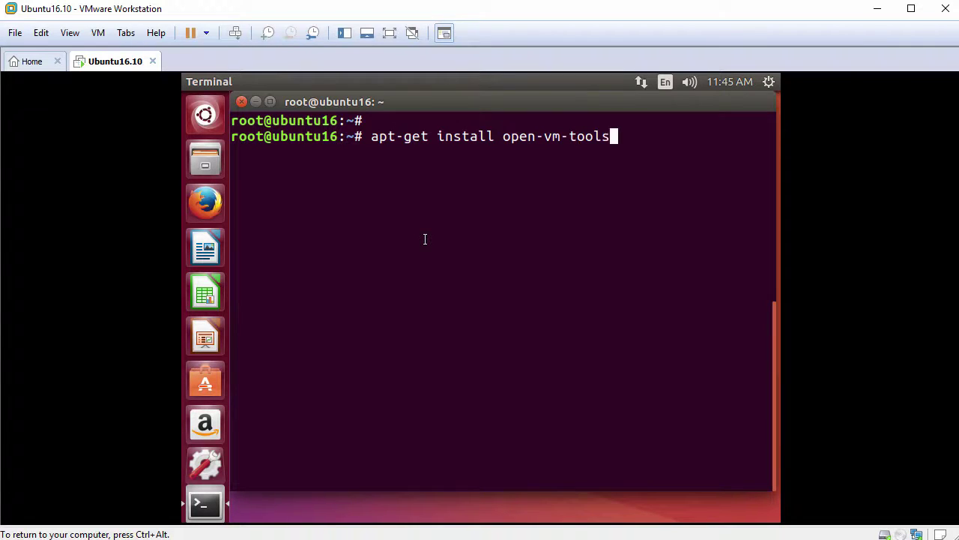
type("-desktop -y")
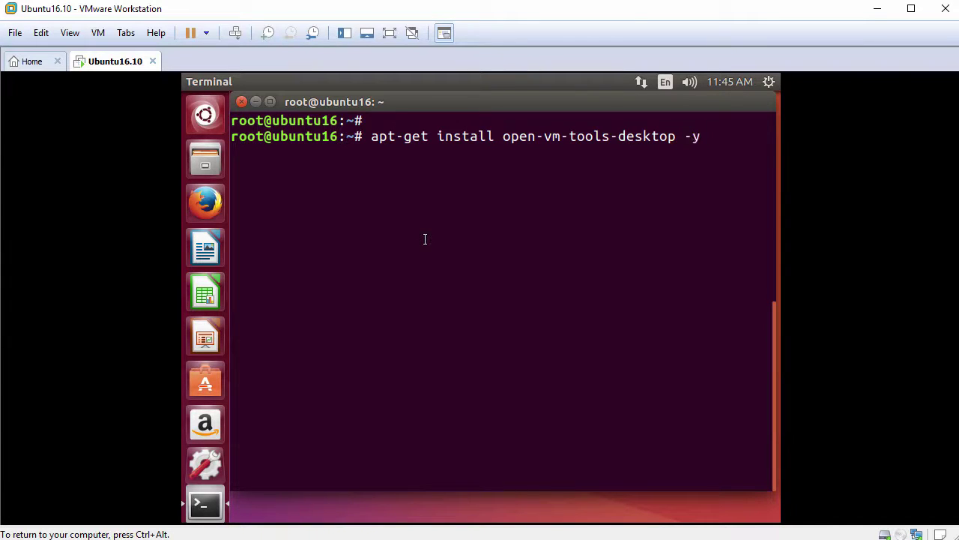
key("Return")
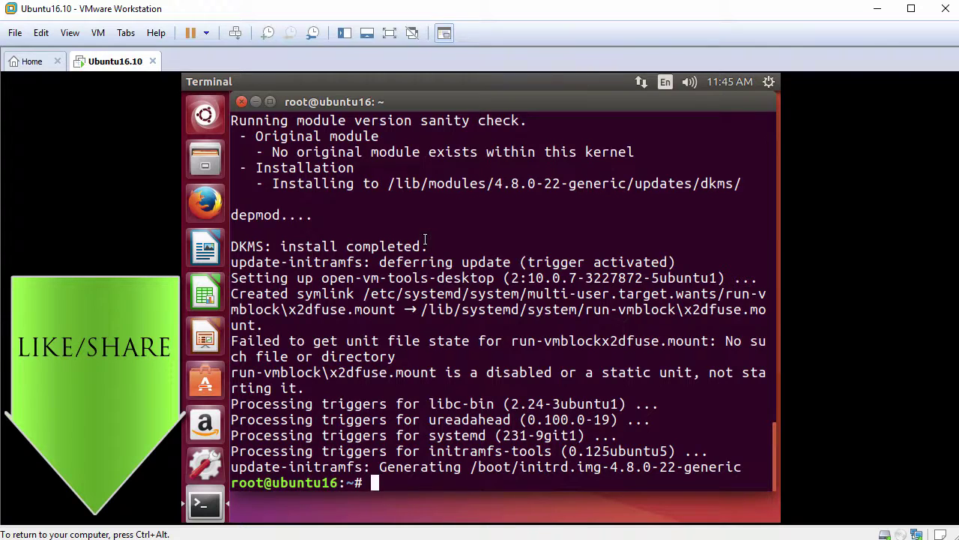
key("Return")
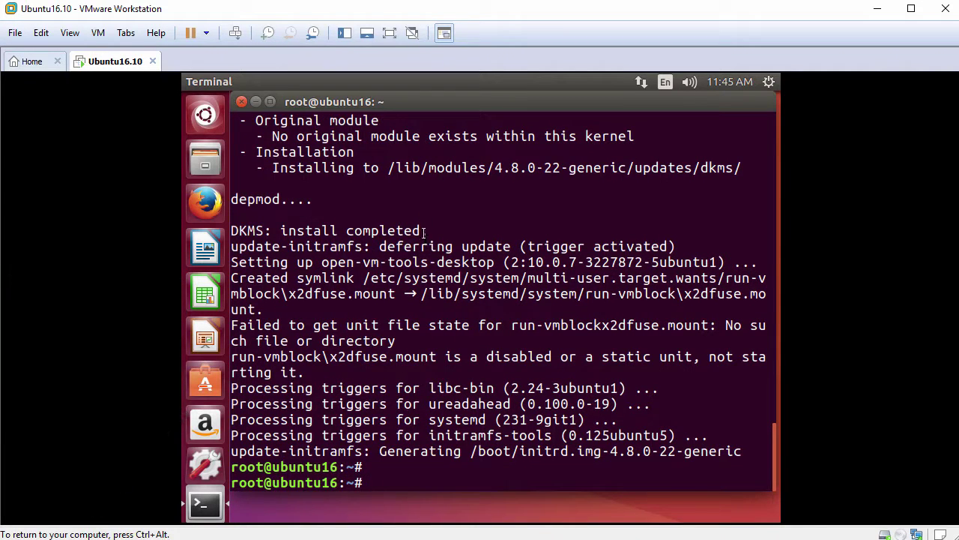
Restart the Ubuntu guest and log back in by entering the account password
left_click(769, 83)
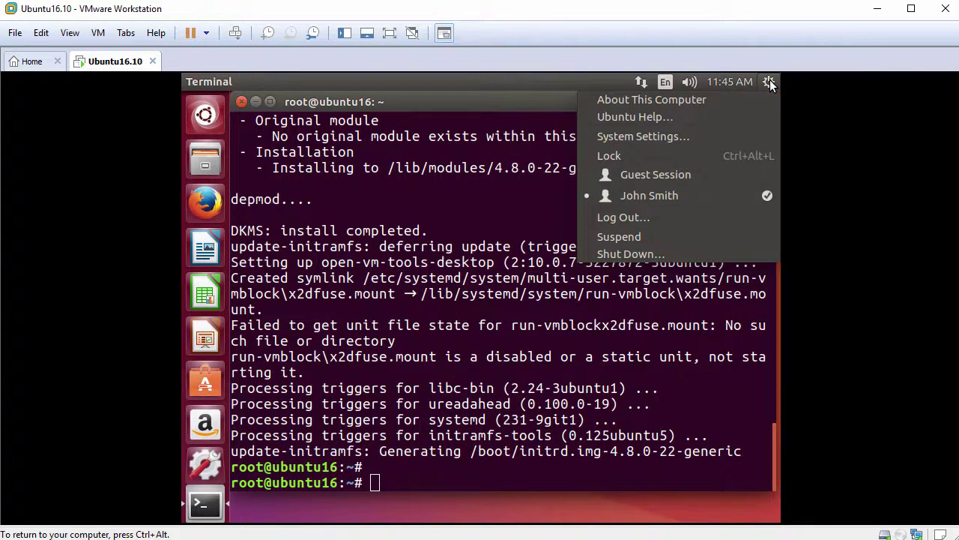
left_click(645, 253)
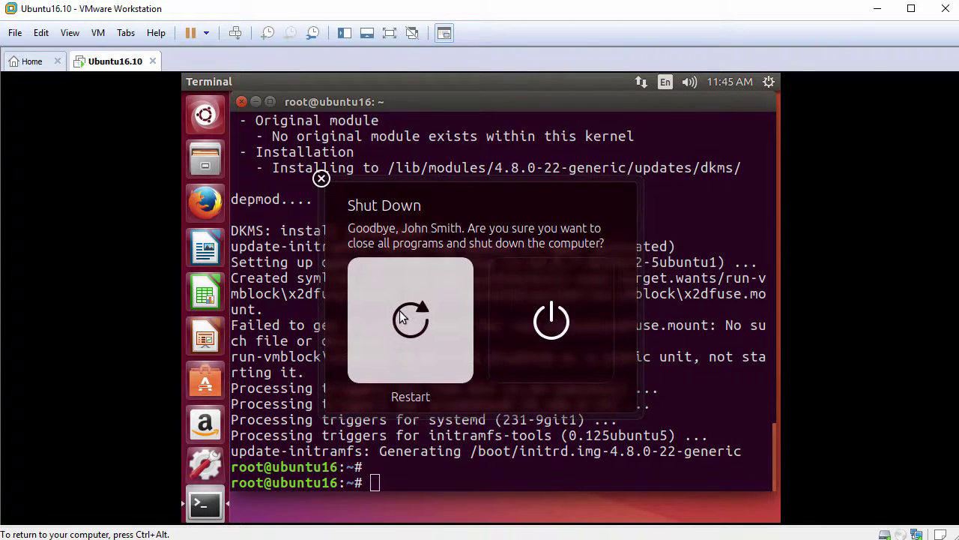
left_click(399, 310)
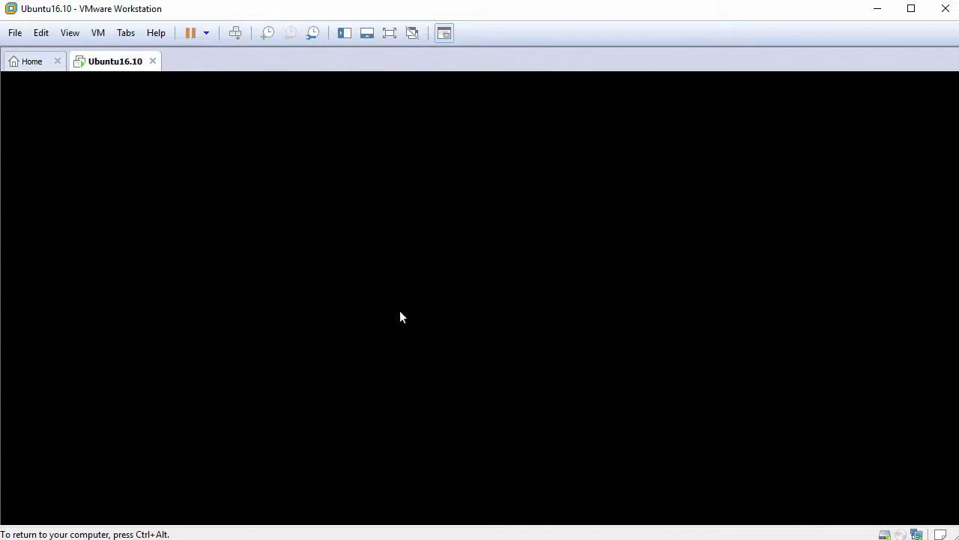
type("••")
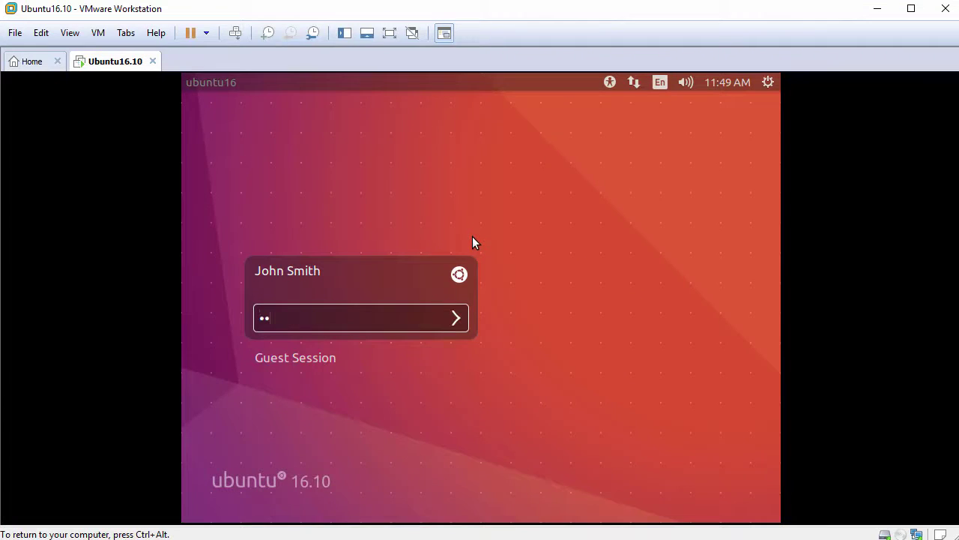
key("Return")
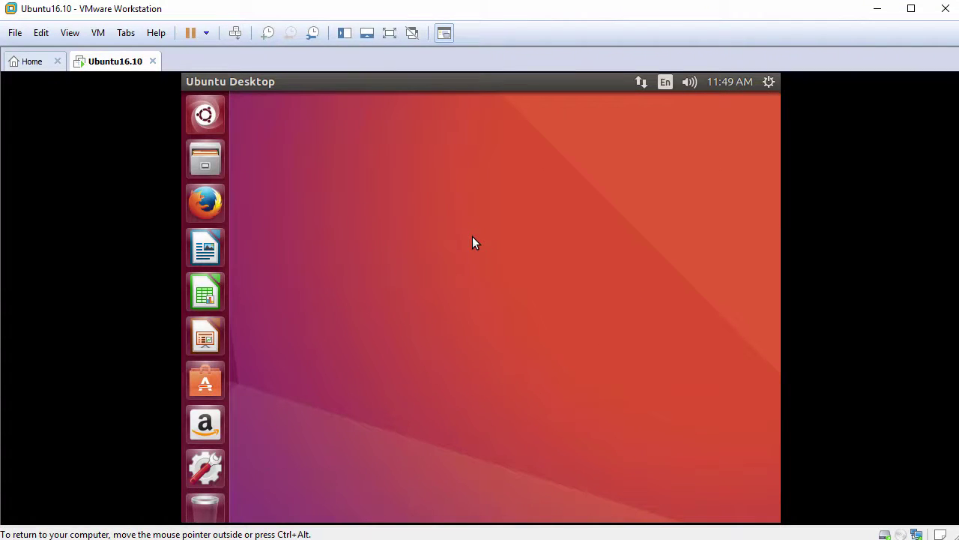
Open the VMware Workstation view options for fitting the guest display
left_click(71, 33)
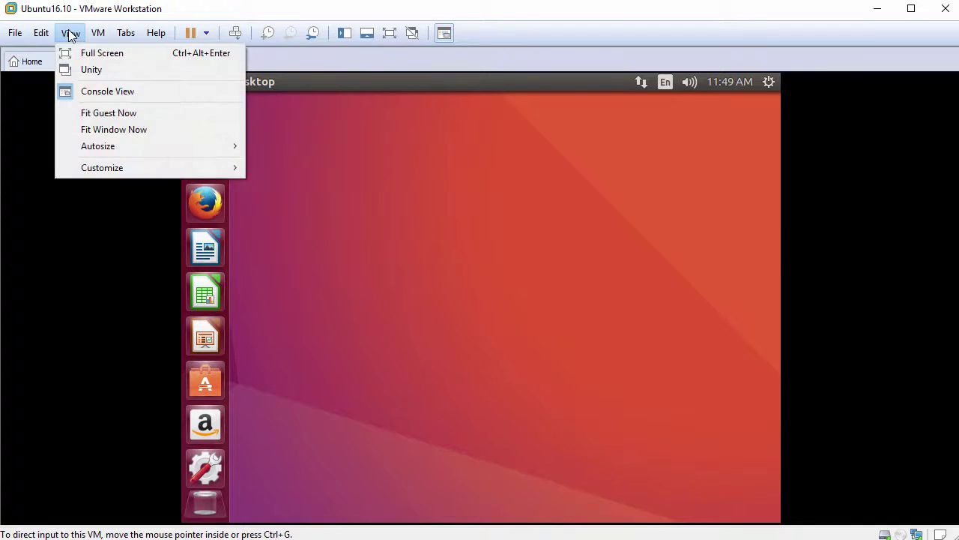